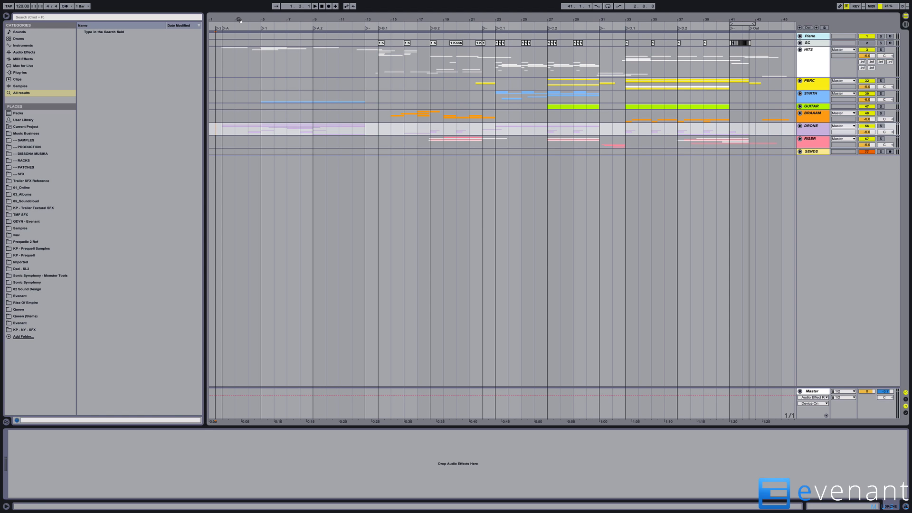
- Play the arrangement from its opening section and unfold the DRONE group to review its audio clips
drag(239, 20, 236, 21)
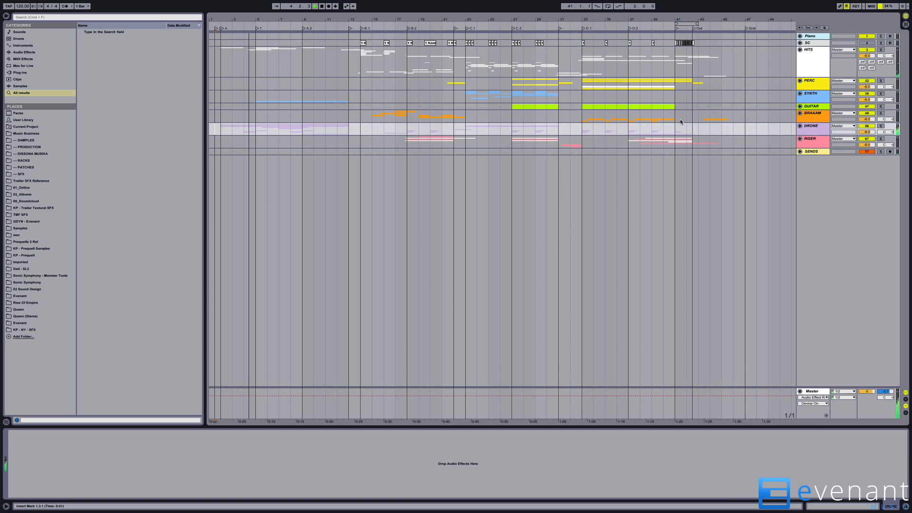
key(Right)
key(plus)
key(plus)
key(plus)
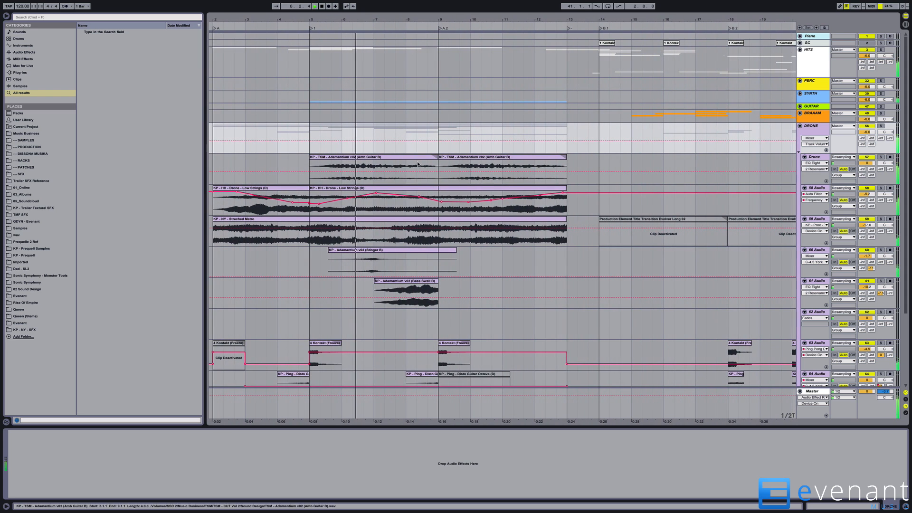
scroll(418, 164, down, 4)
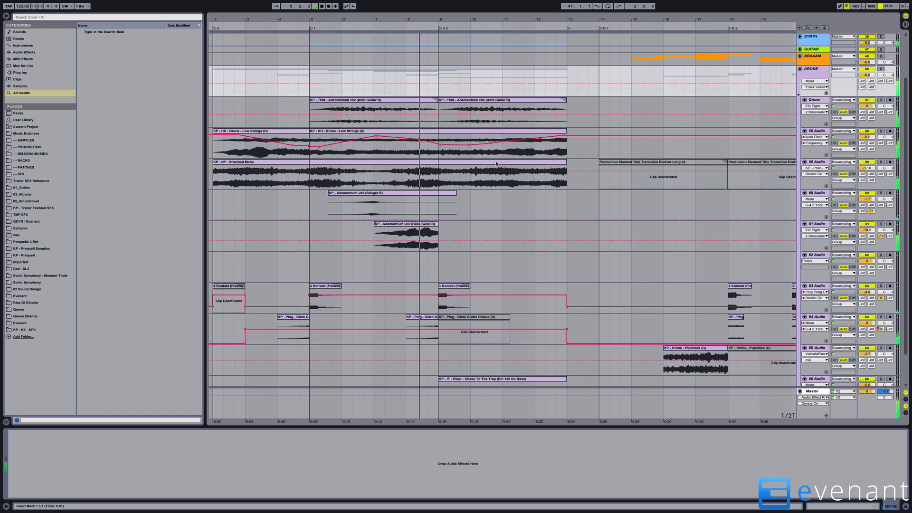
drag(506, 20, 402, 11)
scroll(548, 135, up, 4)
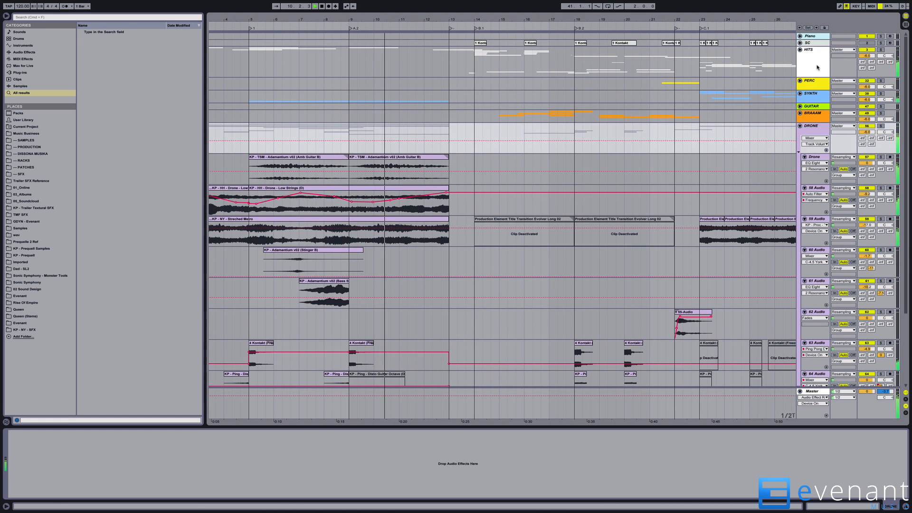
- Unfold the HITS group and examine its hit and whoosh clips around section B.1 during playback
click(800, 50)
scroll(510, 142, down, 6)
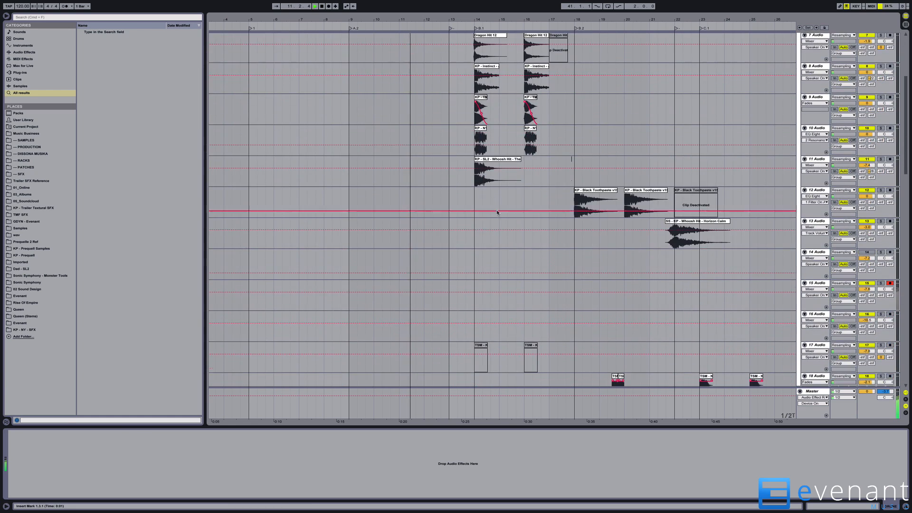
drag(508, 21, 428, 22)
scroll(430, 133, down, 2)
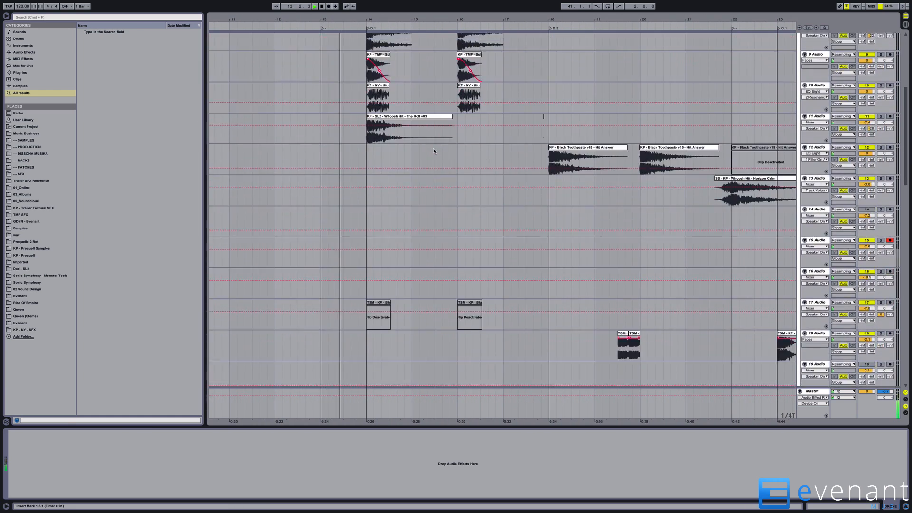
scroll(433, 151, up, 2)
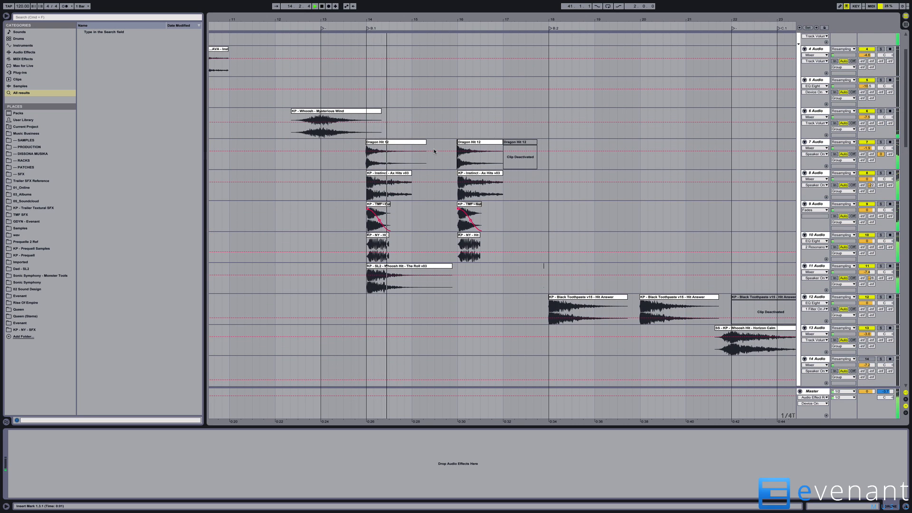
scroll(435, 151, down, 20)
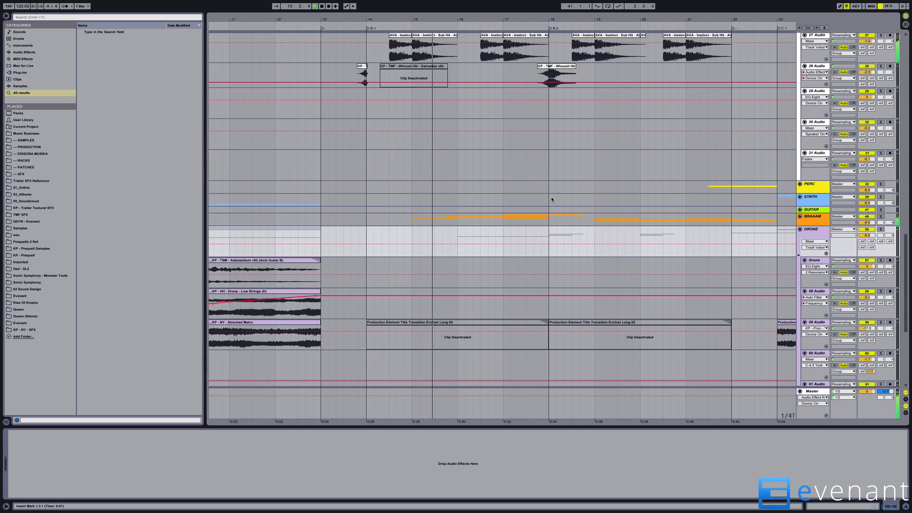
- Unfold the BRAAAM group and review its clips together with the hits around section B.2
click(800, 217)
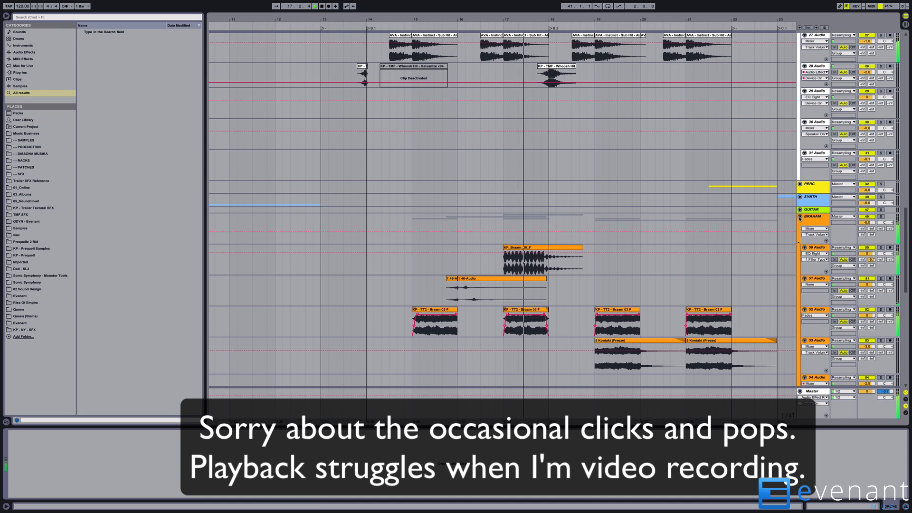
drag(635, 22, 532, 44)
scroll(574, 232, up, 8)
scroll(576, 233, up, 15)
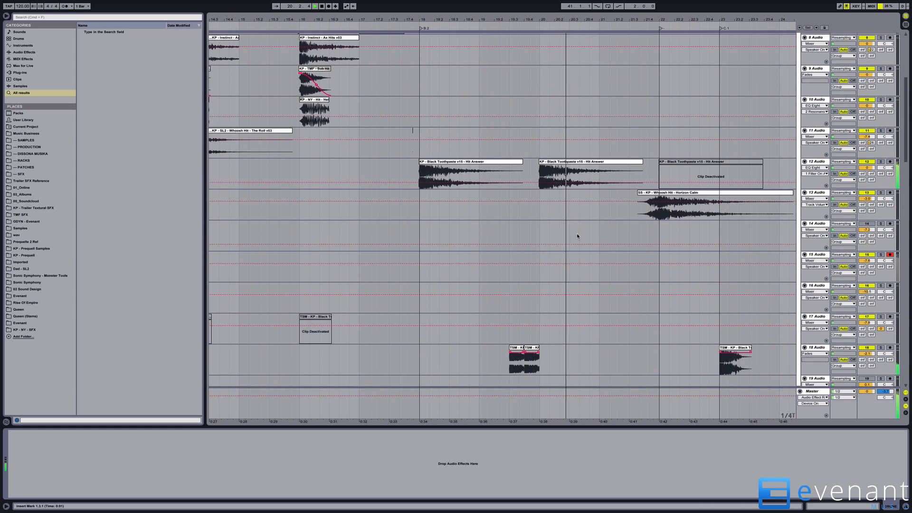
scroll(576, 233, down, 10)
scroll(691, 239, up, 9)
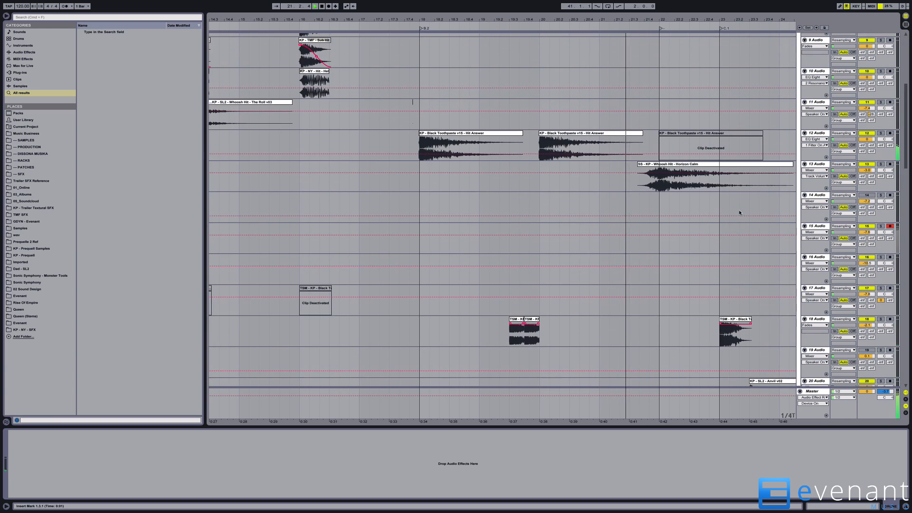
- Unfold the SYNTH group and examine its Lead, Alarm and audio tracks in section C
drag(713, 21, 459, 12)
scroll(612, 234, down, 5)
scroll(611, 233, down, 10)
click(800, 218)
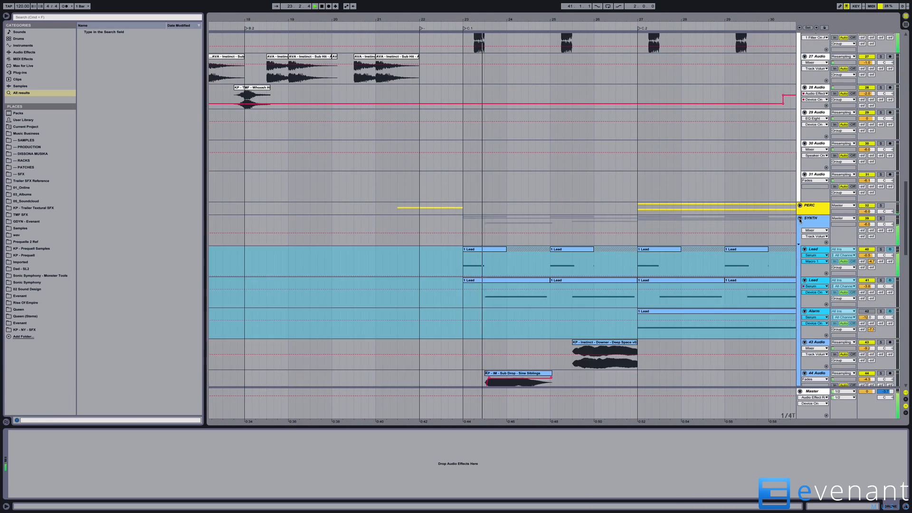
scroll(783, 234, down, 2)
drag(633, 21, 500, 13)
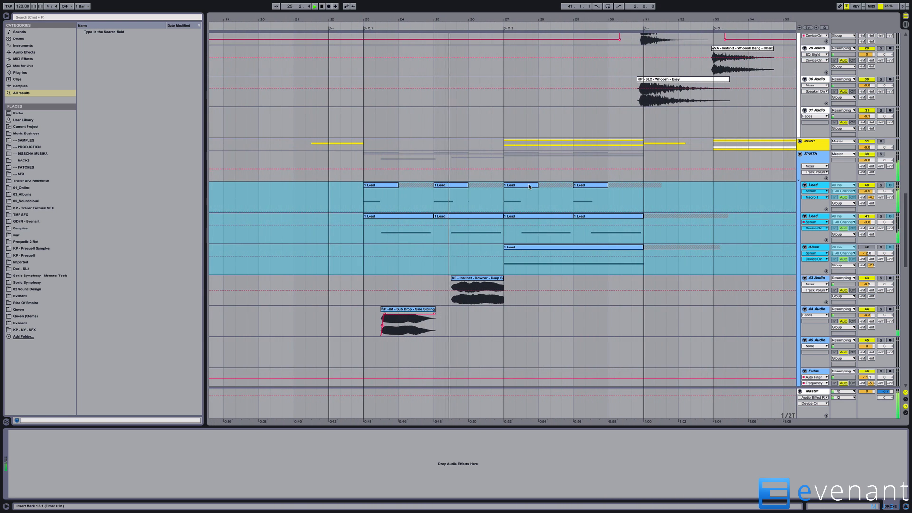
scroll(537, 197, down, 2)
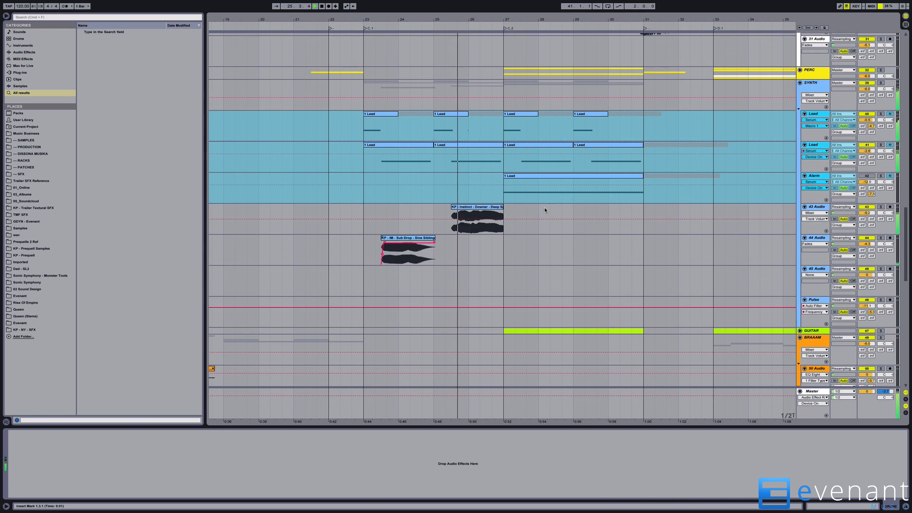
- Unfold the GUITAR group and select the GTR track's Kontakt clip in section C.2 to show its device chain
click(799, 331)
scroll(685, 285, down, 3)
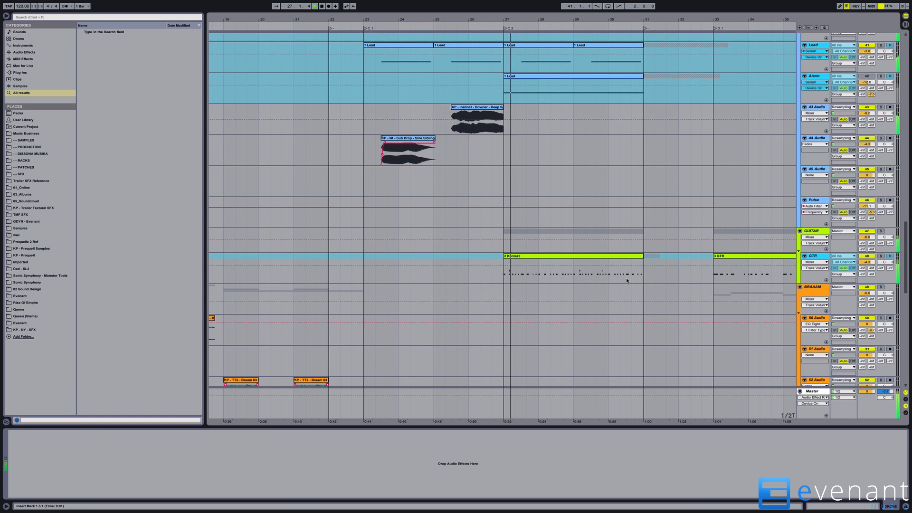
click(604, 258)
scroll(649, 278, down, 5)
scroll(653, 279, up, 3)
scroll(654, 279, up, 8)
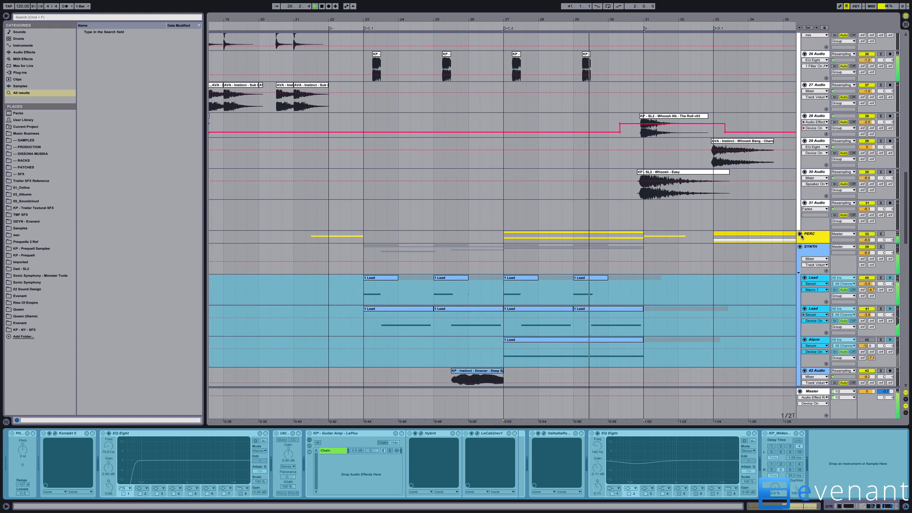
- Unfold the PERC group and review its Big Smash, Decimator and Noise tracks leading into section D.1
click(800, 233)
scroll(739, 216, down, 2)
drag(679, 21, 541, 44)
scroll(602, 190, up, 2)
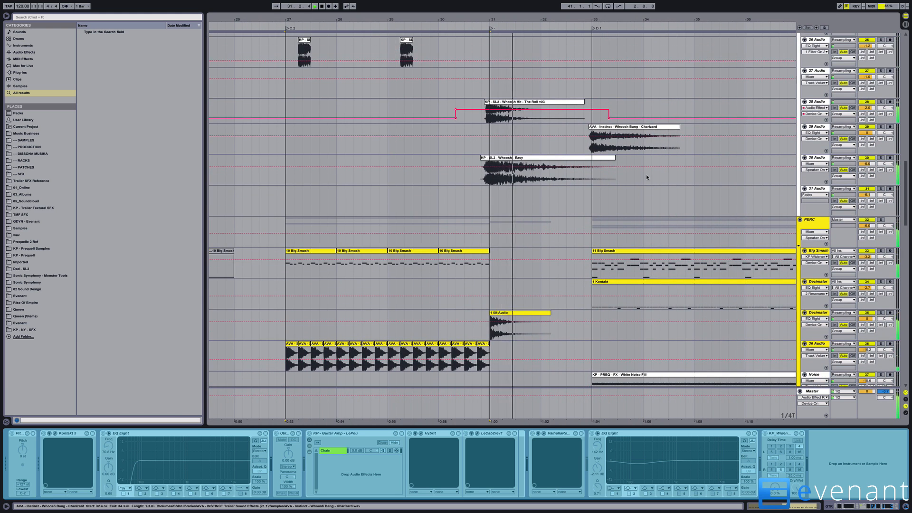
scroll(668, 204, down, 1)
drag(631, 20, 491, 6)
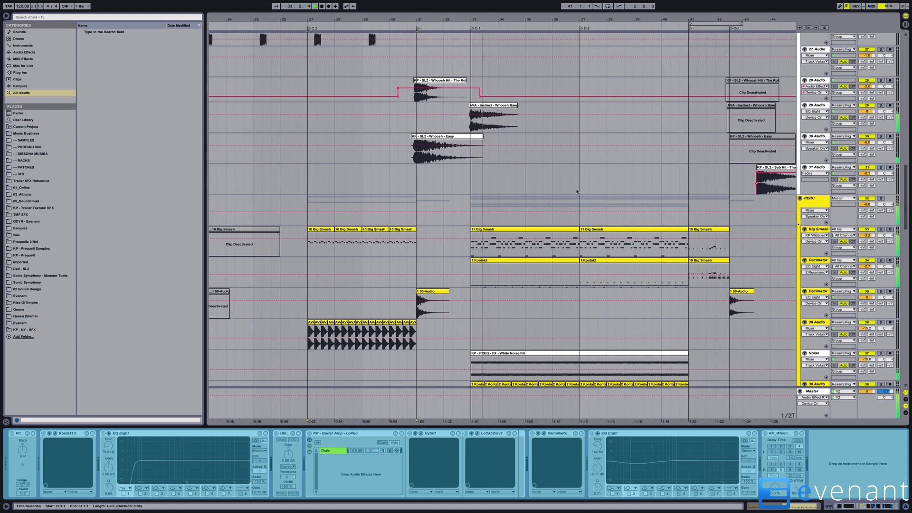
- Examine the percussion, braaam, drone and hit clips from section D.1 through the Out marker during playback
scroll(576, 191, down, 8)
scroll(582, 216, down, 8)
scroll(582, 218, up, 4)
scroll(582, 220, down, 12)
scroll(582, 220, down, 5)
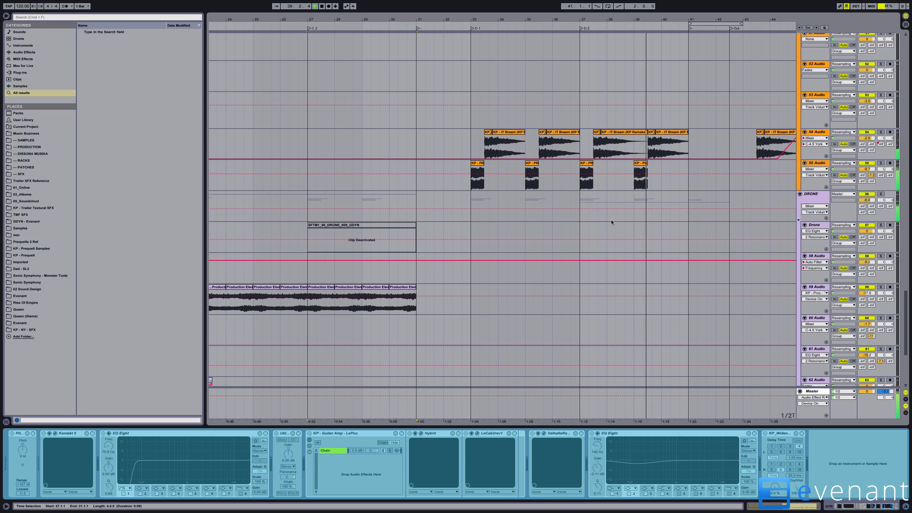
drag(680, 26, 537, 63)
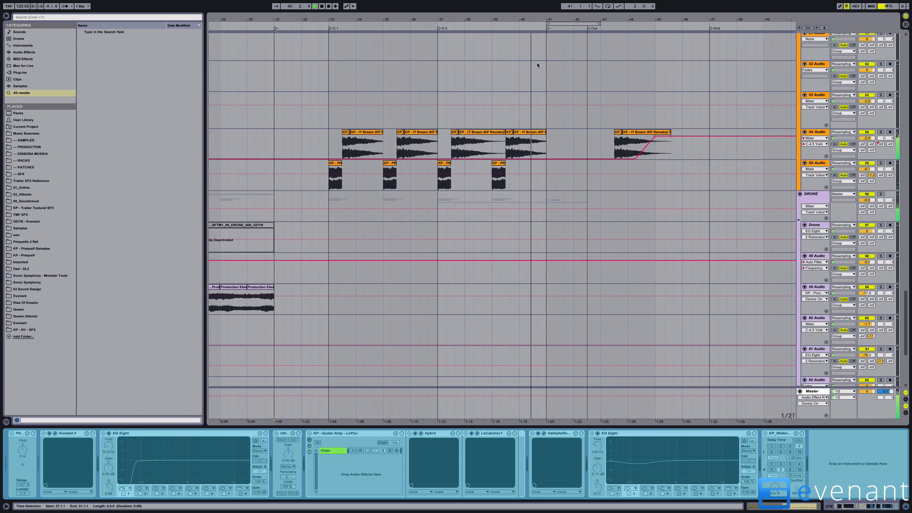
scroll(579, 190, up, 15)
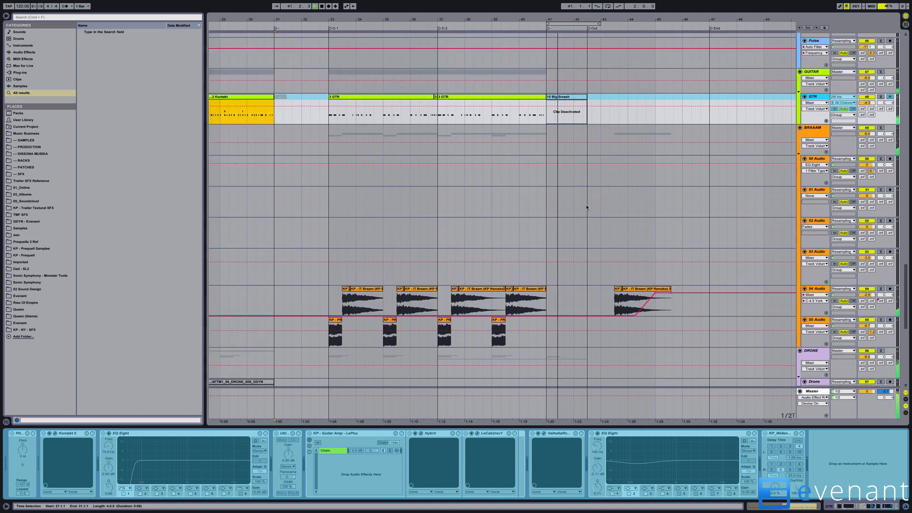
scroll(587, 207, up, 15)
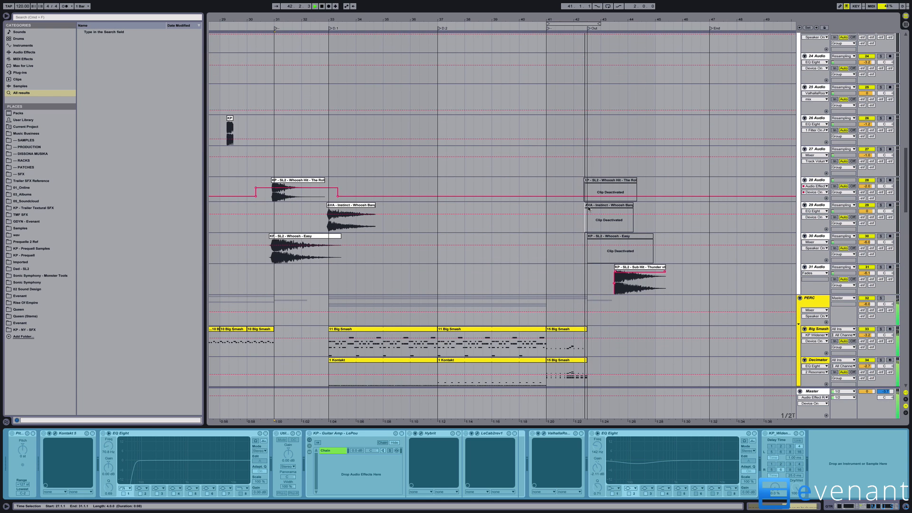
scroll(649, 47, up, 5)
scroll(621, 166, down, 1)
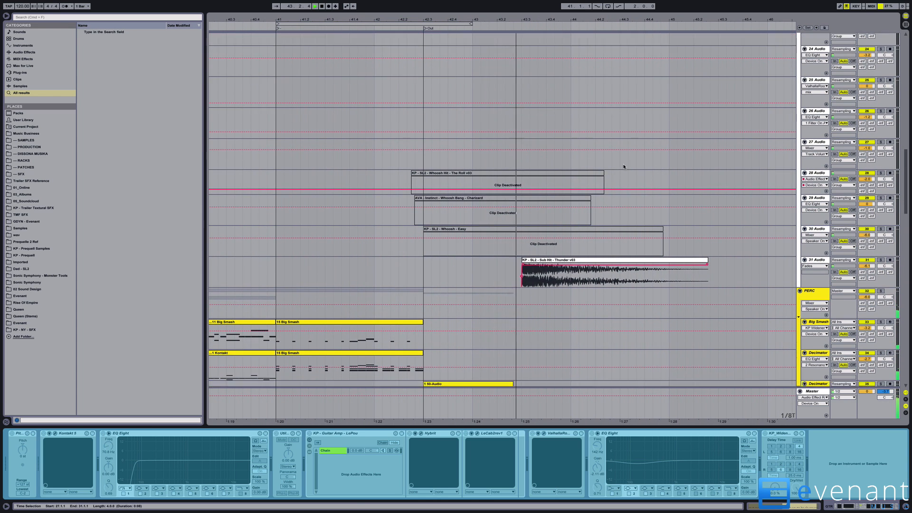
click(717, 251)
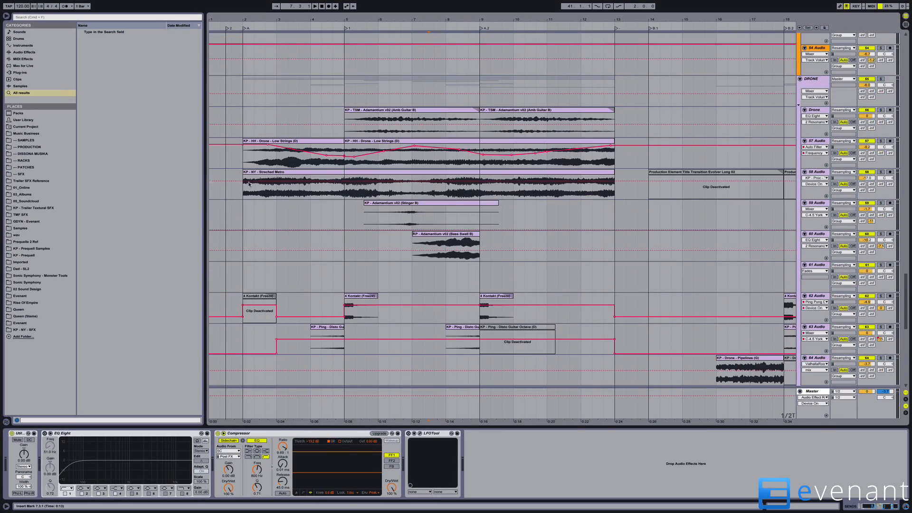
- Select the "KP - NY - Streched Metro" clip in the DRONE group and play its track in solo
click(255, 175)
drag(247, 27, 283, 22)
scroll(659, 207, up, 2)
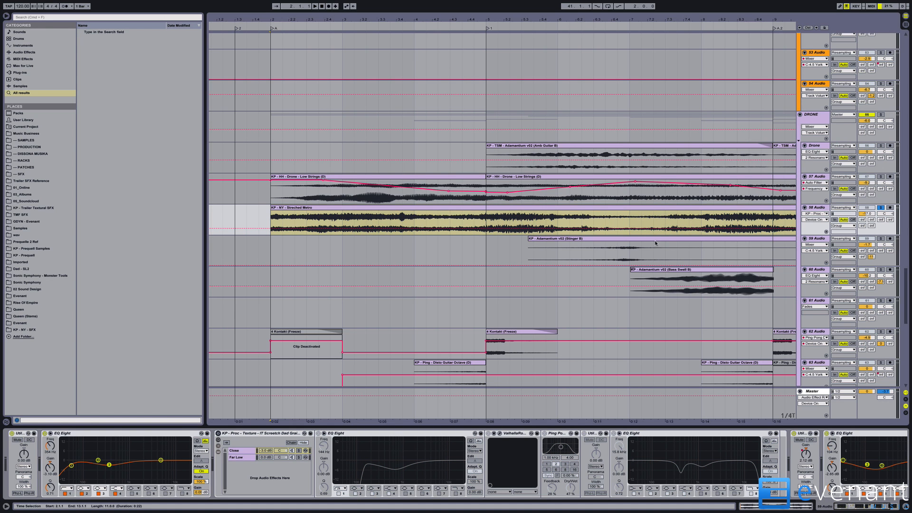
click(667, 223)
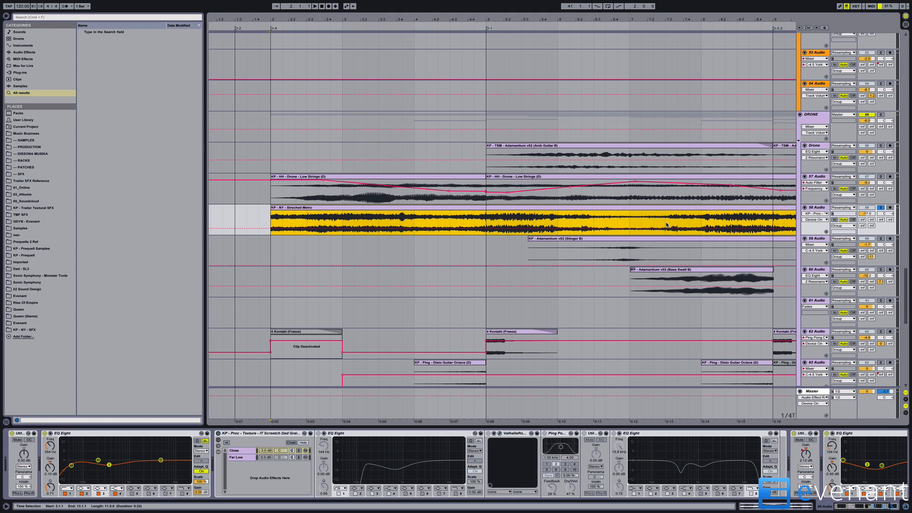
key(space)
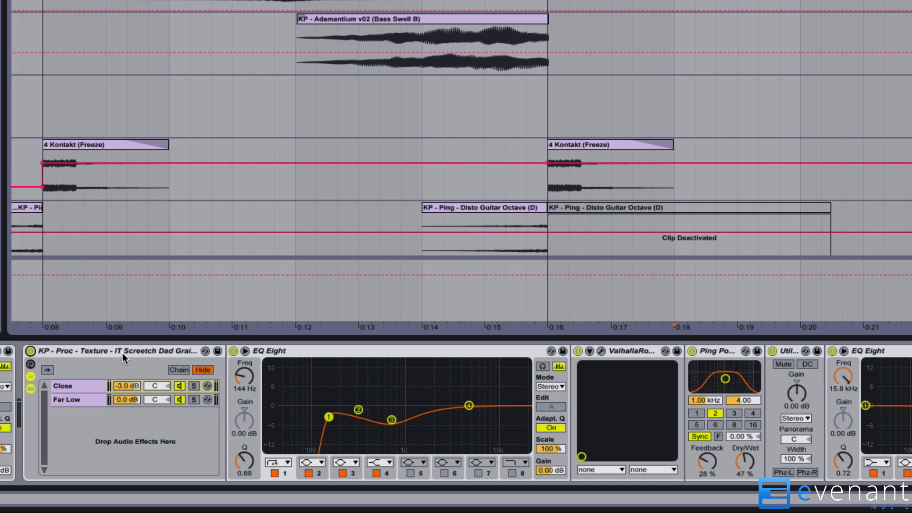
key(space)
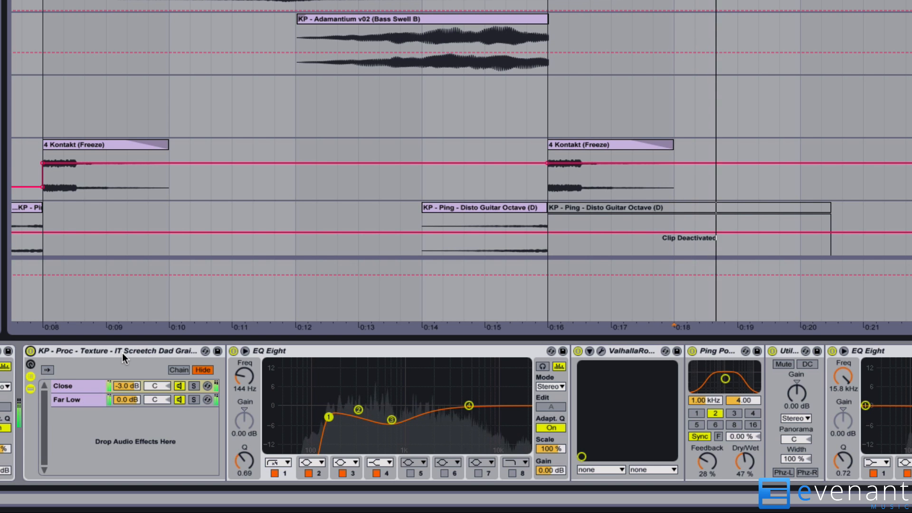
- Audition the texture rack's Close and Far Low chains in solo and inspect the Far Low chain's ValhallaRoom reverb settings
click(74, 388)
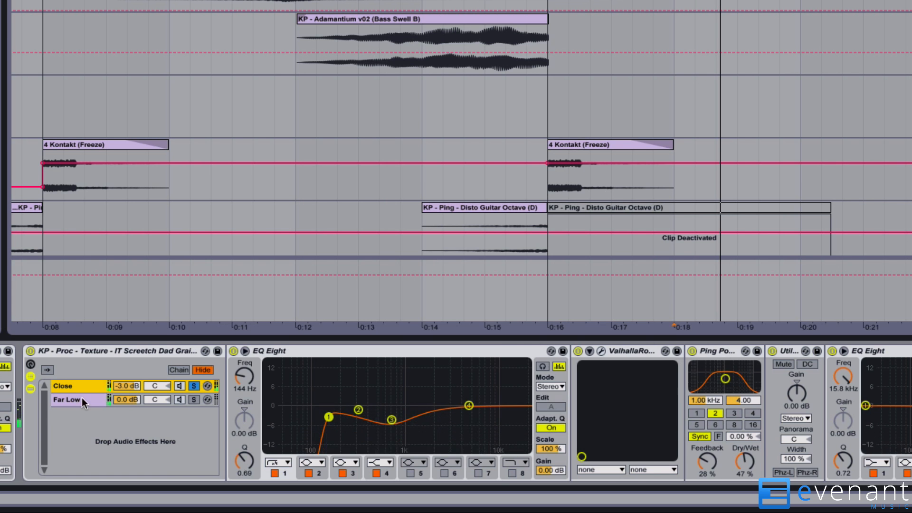
click(82, 399)
click(190, 387)
click(195, 397)
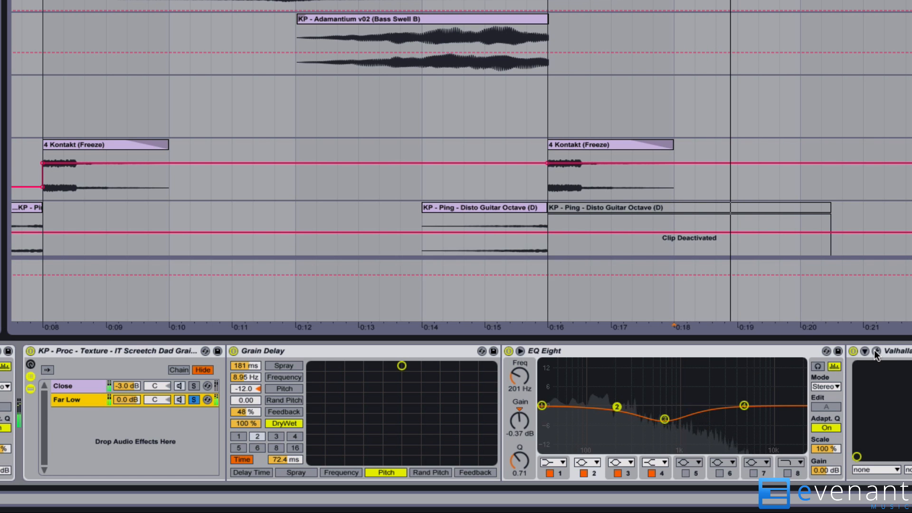
click(874, 350)
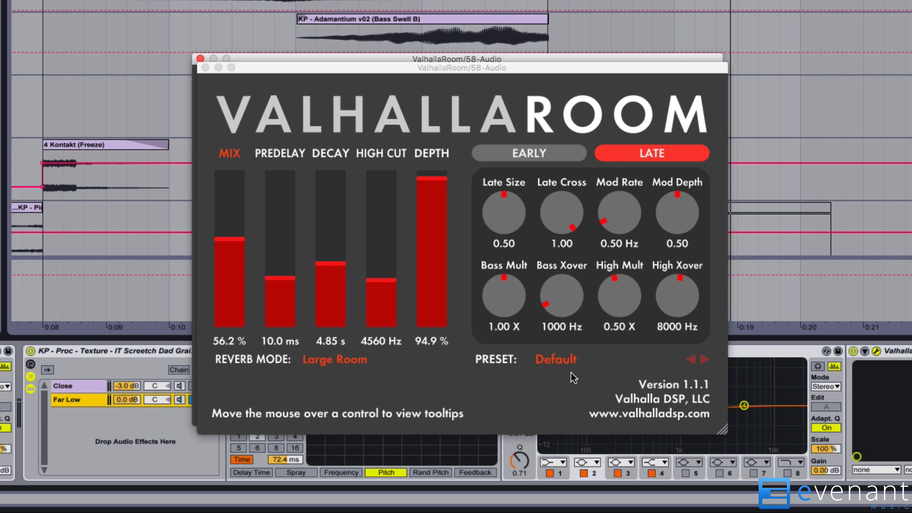
key(super+alt+p)
- Compare the Close and Far Low chains in solo again and look over the Far Low chain's remaining effects
click(194, 385)
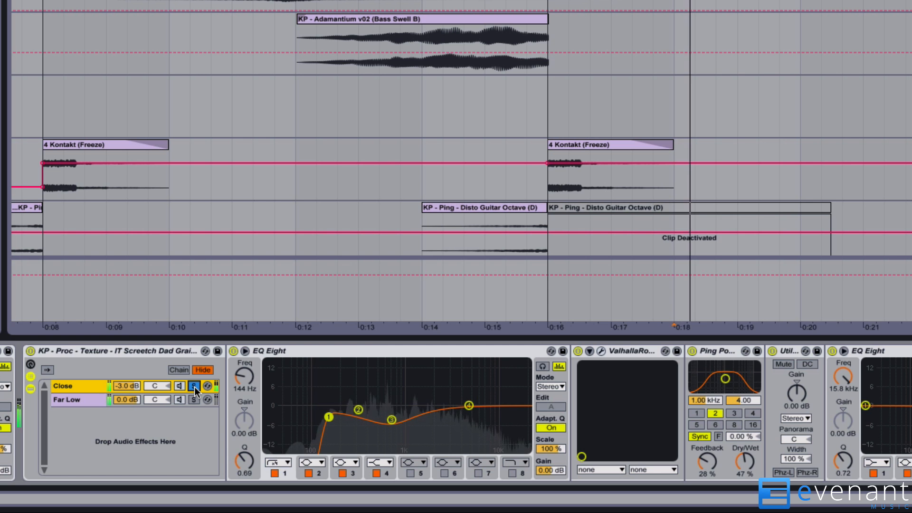
click(194, 399)
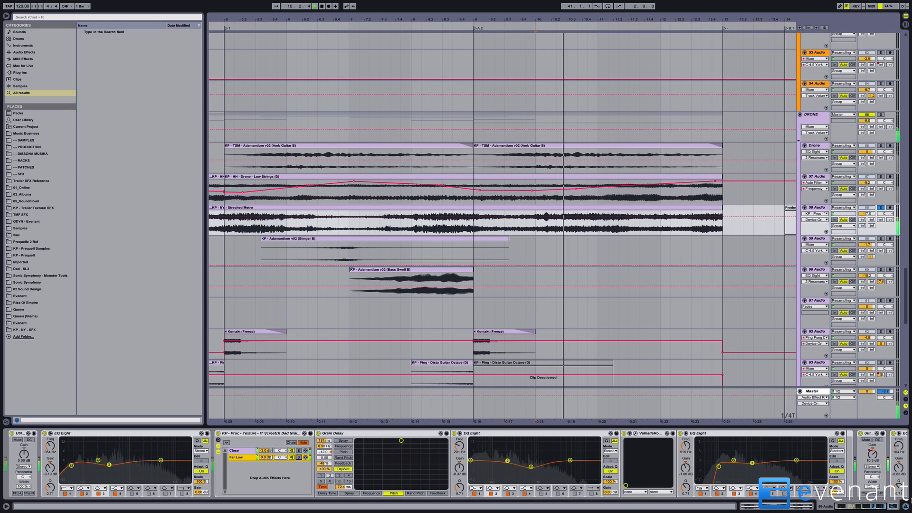
drag(858, 508, 867, 509)
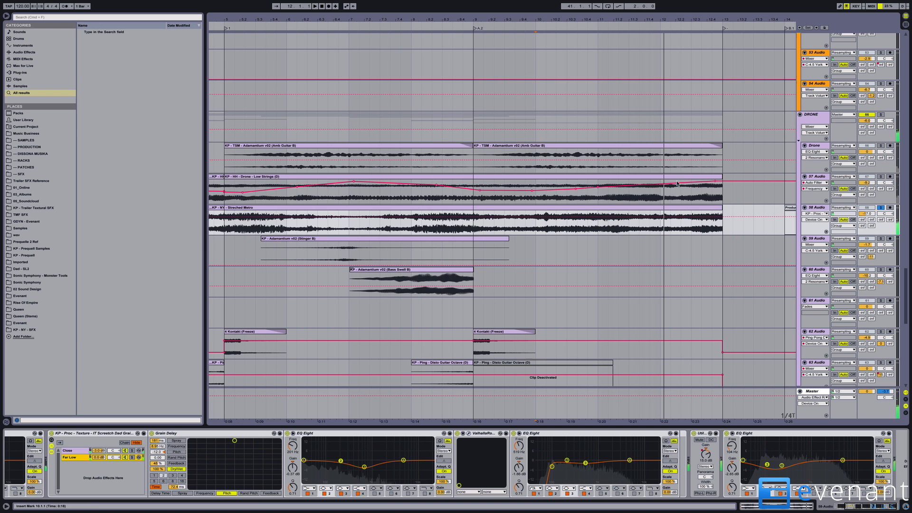
drag(544, 20, 544, 8)
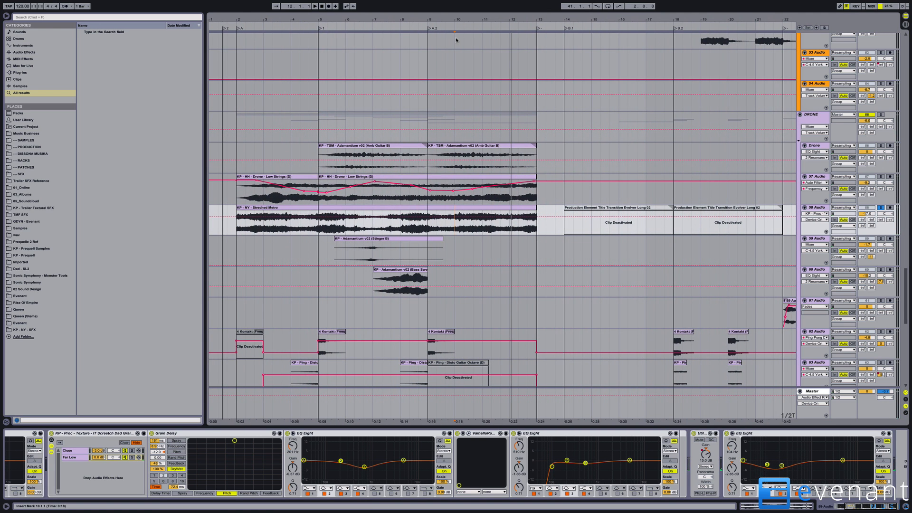
- Play the first "KP - HH - Drone - Low Strings (D)" clip in solo and view its sample waveform
click(263, 180)
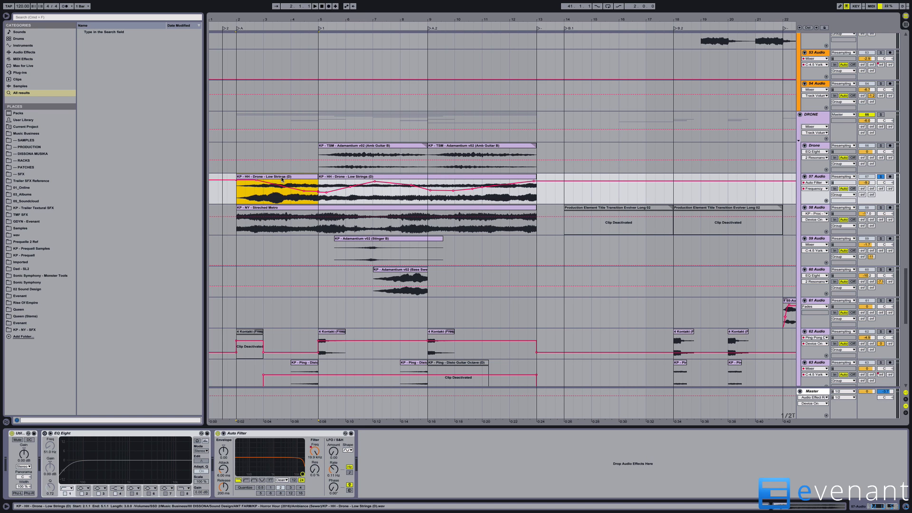
drag(265, 22, 300, 43)
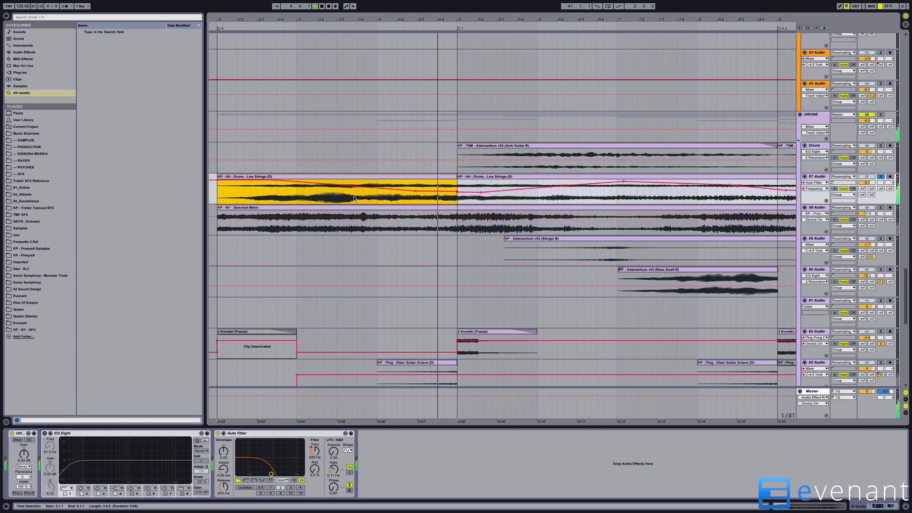
drag(536, 25, 422, 11)
key(shift+Tab)
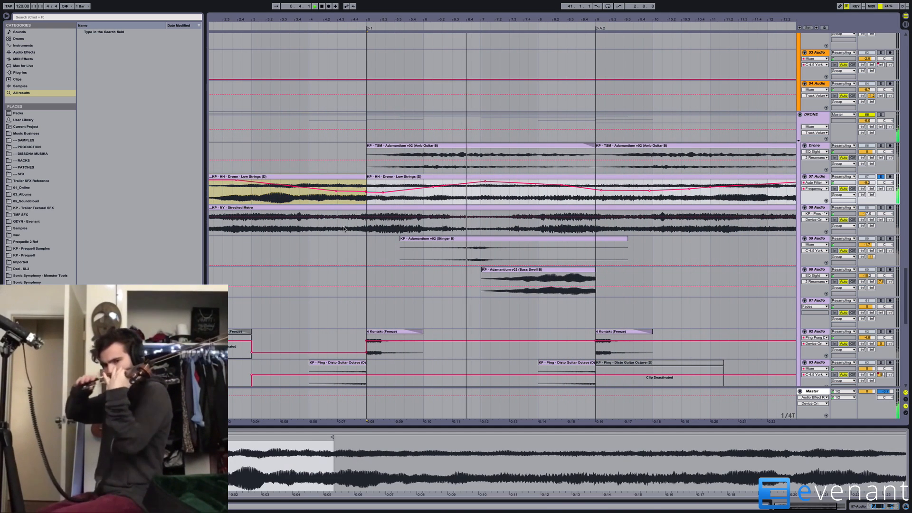
key(shift+Tab)
- Examine the Low Strings drone's Auto Filter frequency automation against the volume swells of the "Streched Metro" clip while both tracks play in solo
drag(569, 21, 509, 16)
scroll(612, 245, up, 3)
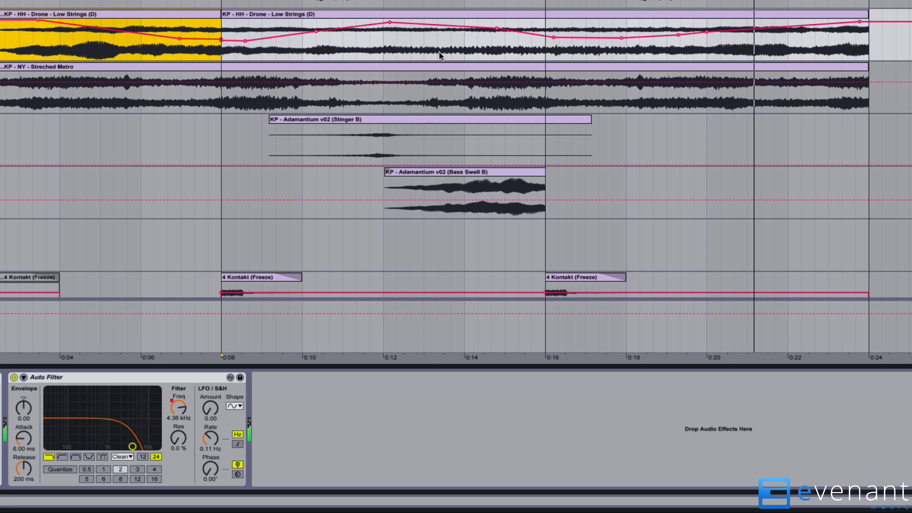
scroll(303, 181, up, 3)
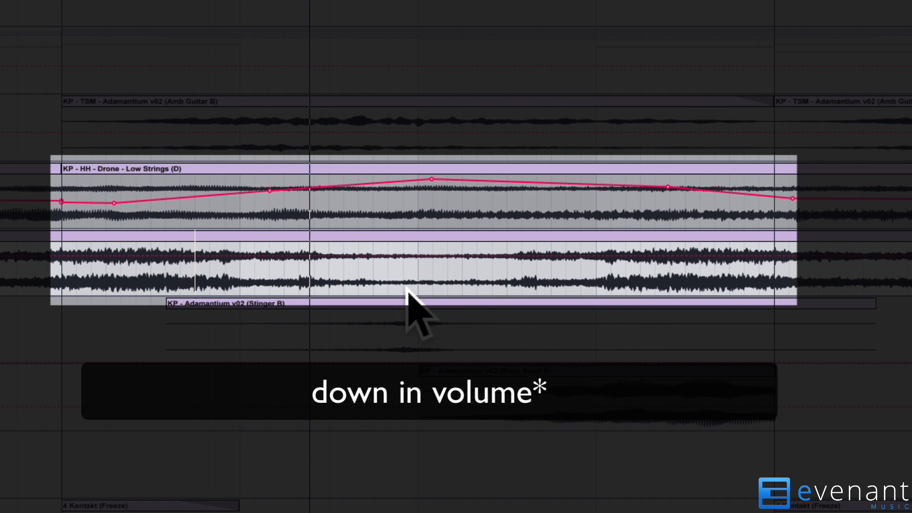
click(59, 187)
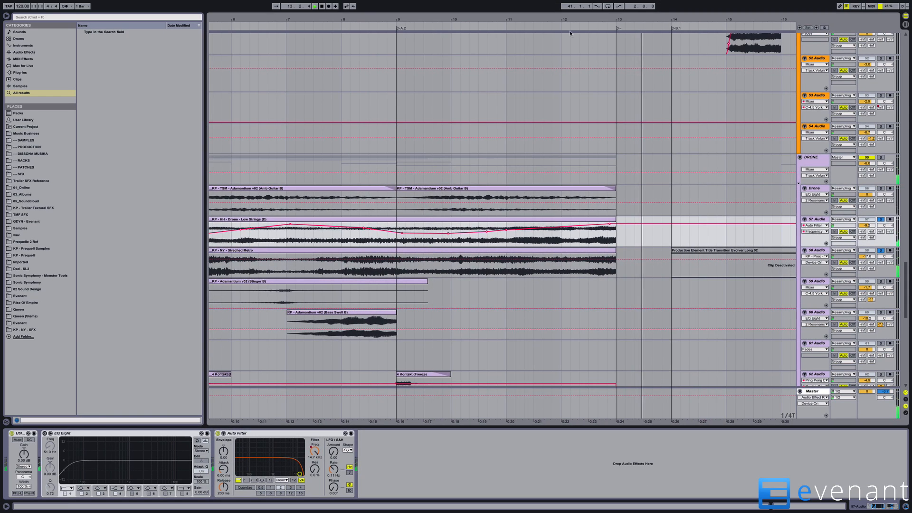
drag(569, 21, 522, 13)
key(space)
- Select the first "KP - TSM - Adamantium v02 (Amb Guitar B)" clip and audition its track in solo through section A.2
click(408, 189)
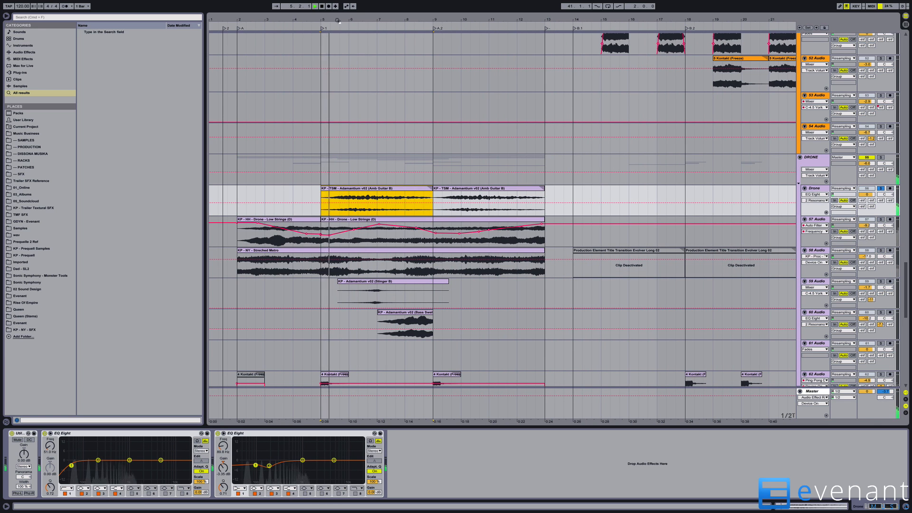
drag(374, 20, 416, 46)
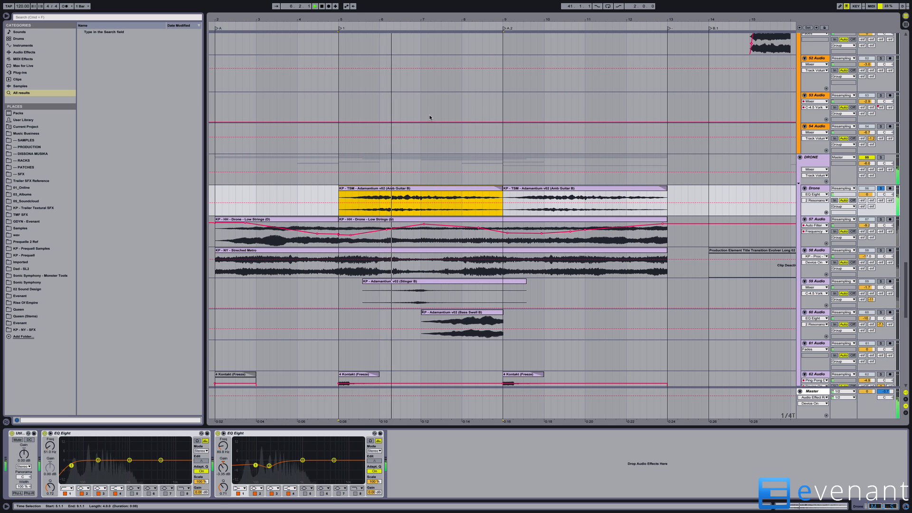
drag(430, 20, 467, 25)
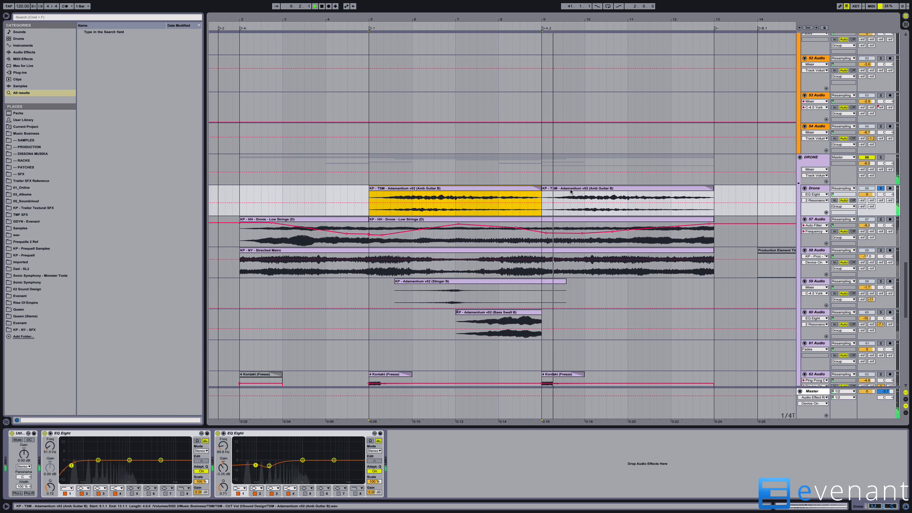
mouse_move(383, 20)
mouse_down()
mouse_move(395, 40)
mouse_move(384, 20)
mouse_up()
key(space)
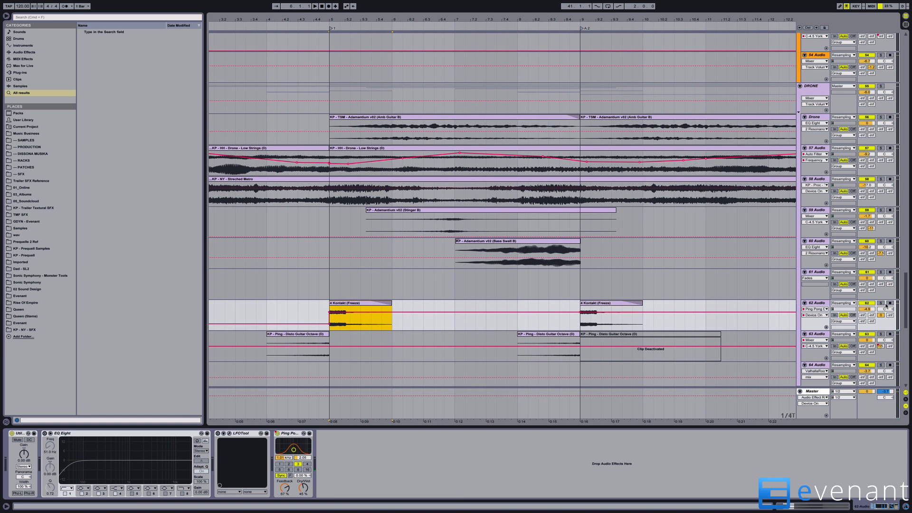
- Play the "4 Kontakt (Freeze)" clip at marker 1 in solo and compare it with the Ping Pong Delay off and on
key(space)
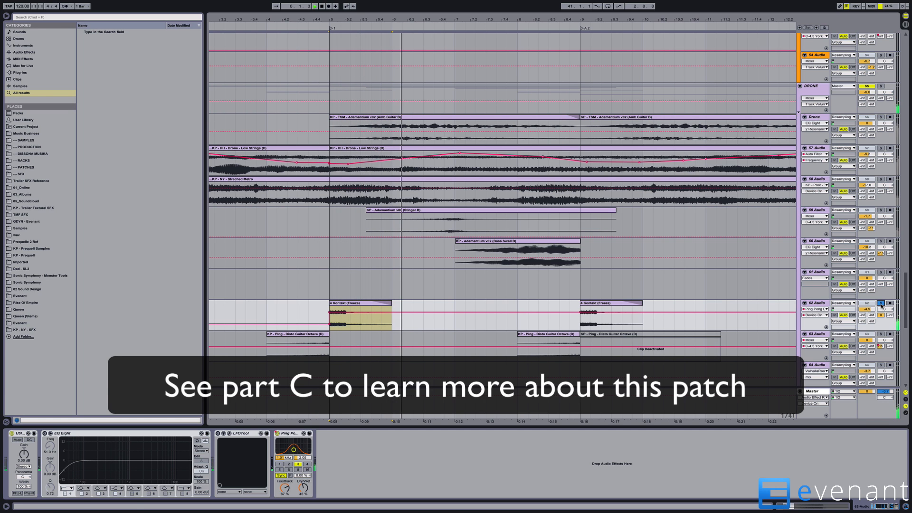
drag(340, 20, 347, 241)
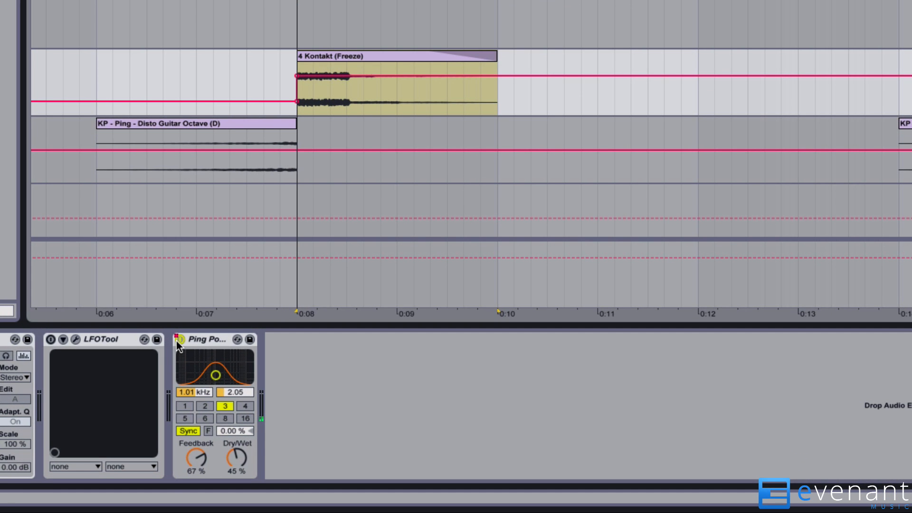
click(180, 339)
key(space)
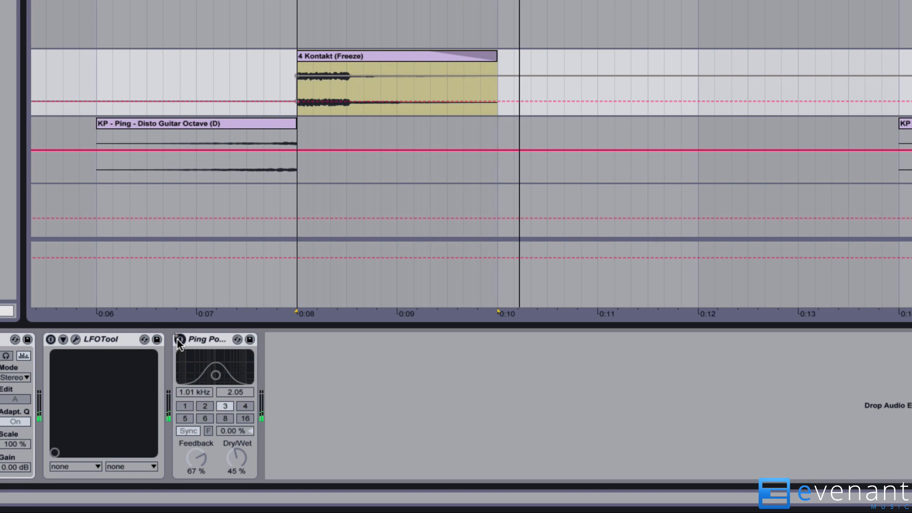
click(180, 339)
key(space)
key(space)
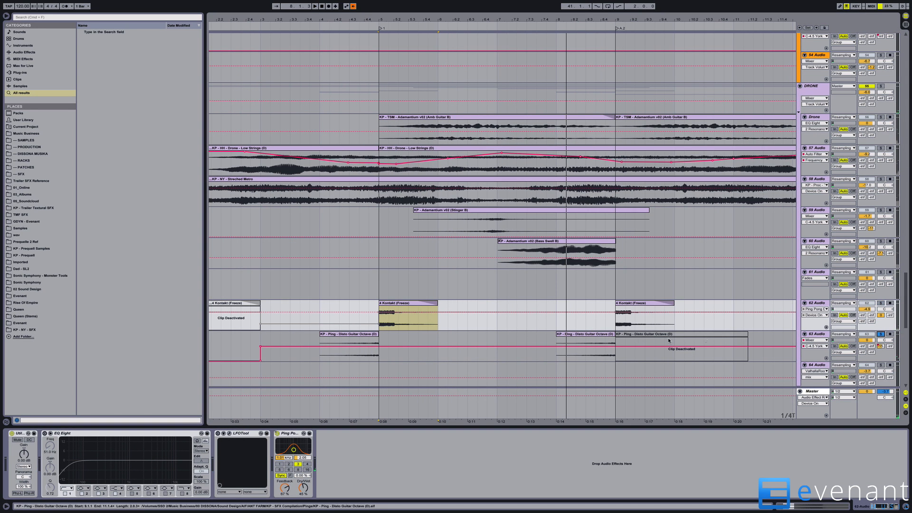
- Audition the "KP - Ping - Disto Guitar Octave (D)" clip before A.2 in solo, alone and together with the Kontakt track
click(600, 338)
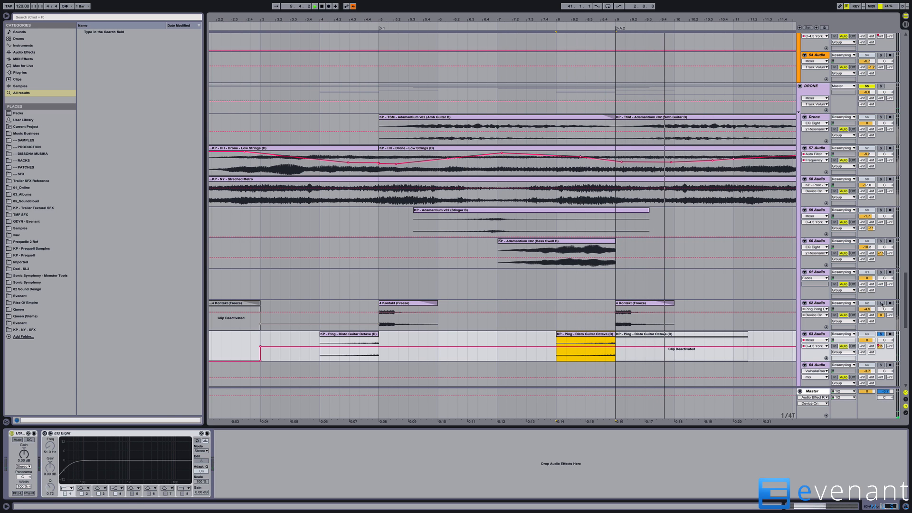
key(space)
super+click(880, 303)
click(596, 318)
key(space)
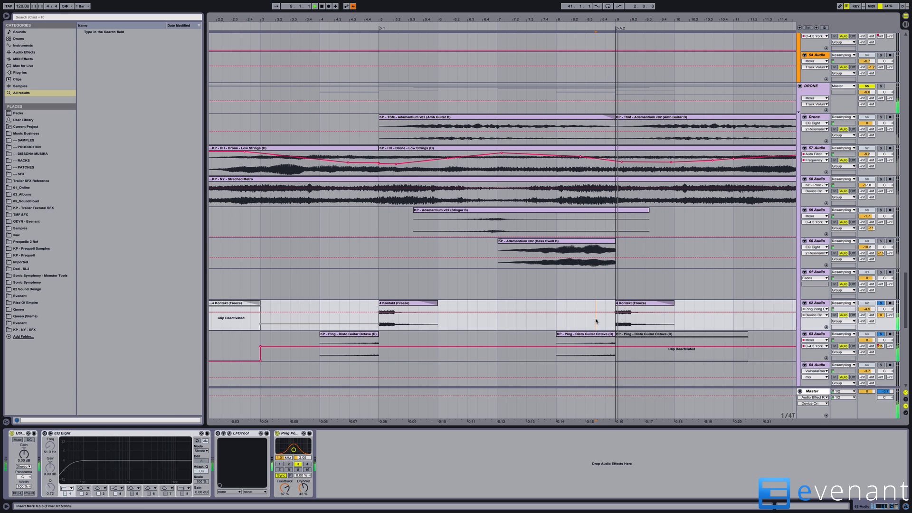
drag(625, 20, 523, 15)
key(space)
- Inspect the IR1 York Minster reverb on the C 4.5 York return that the Kontakt track is sent to
click(532, 303)
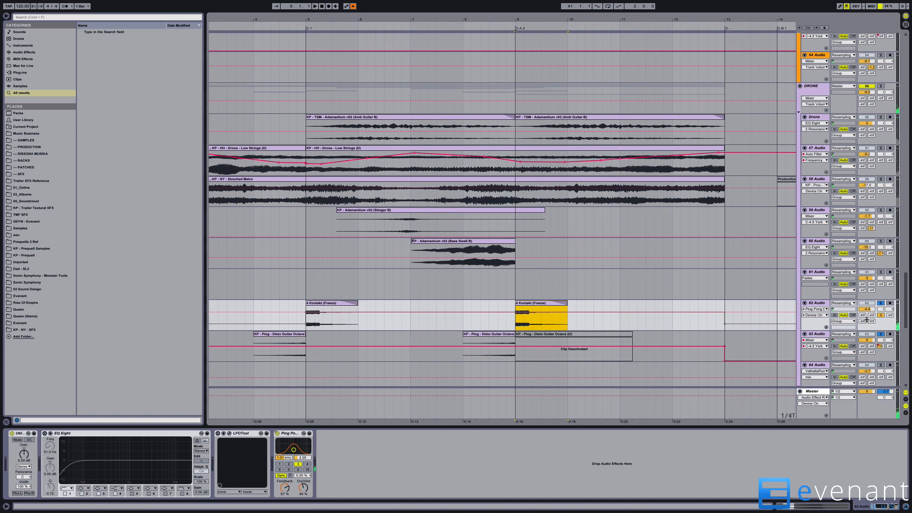
click(762, 307)
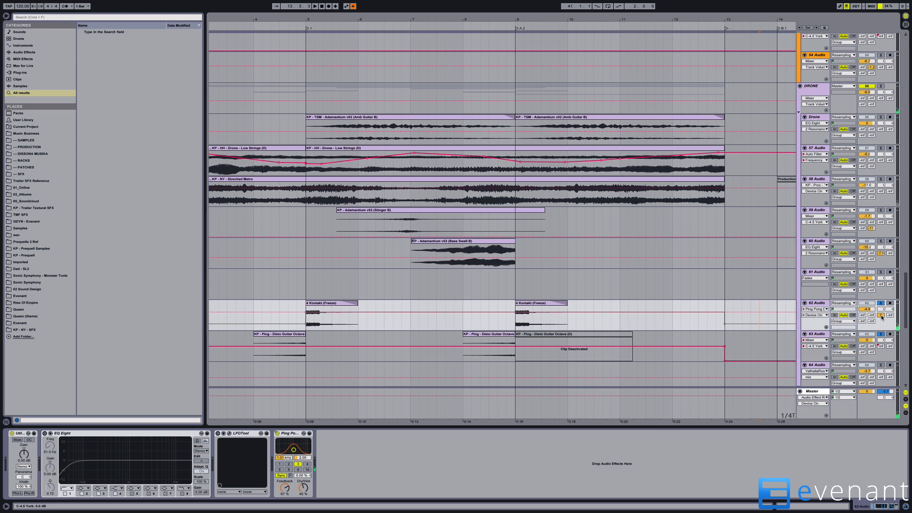
click(905, 400)
click(813, 269)
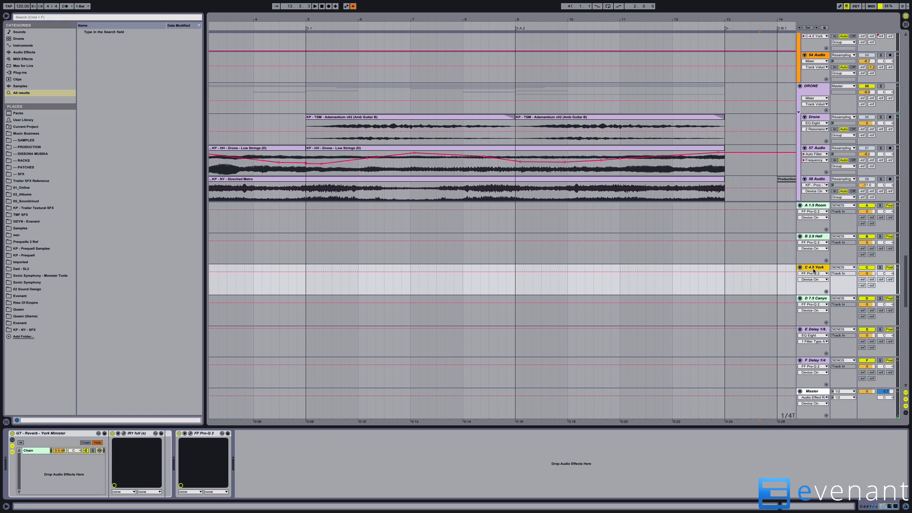
click(123, 433)
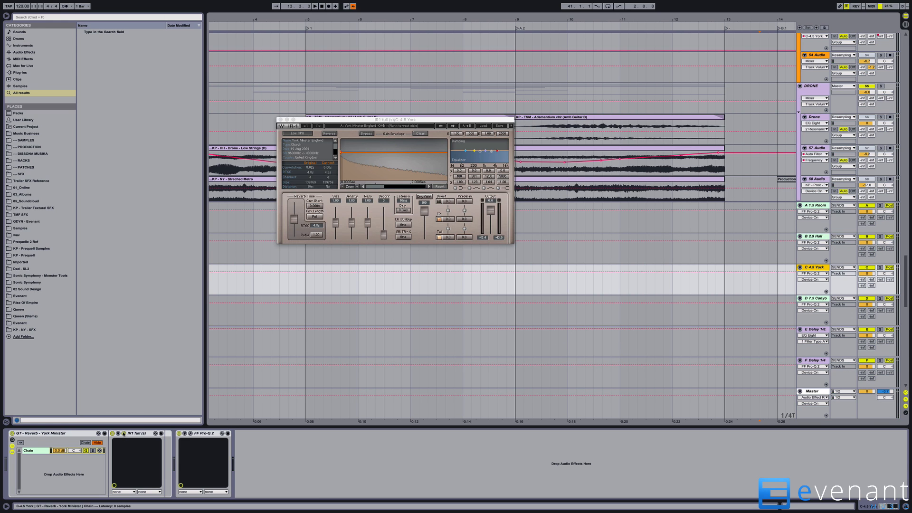
drag(366, 121, 431, 310)
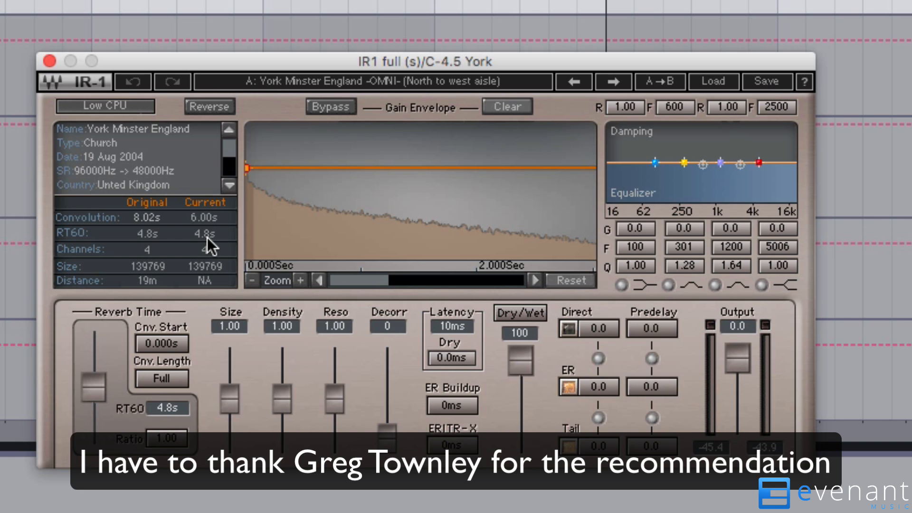
key(super+w)
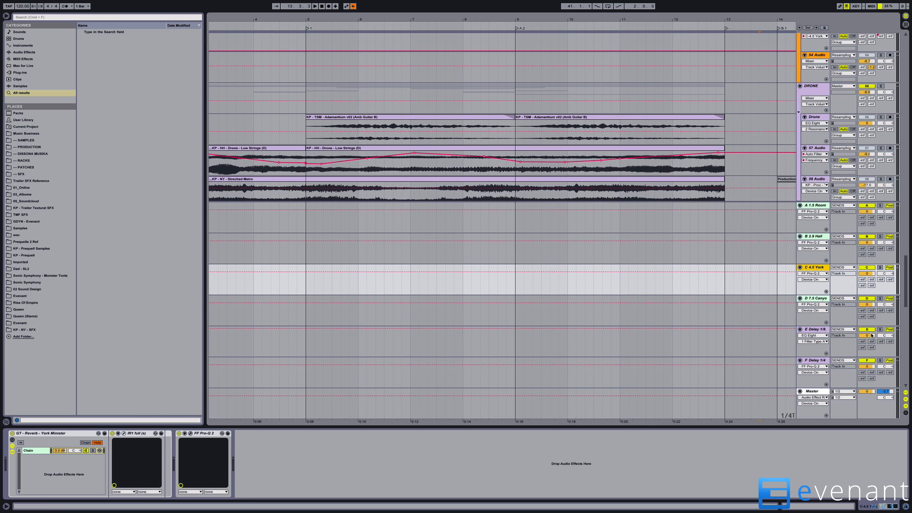
click(905, 400)
- Select the "KP - IT - Riser - Chase To The Trap (Em 120 No Bass)" clip and play its track in solo
drag(528, 20, 522, 5)
scroll(429, 234, down, 3)
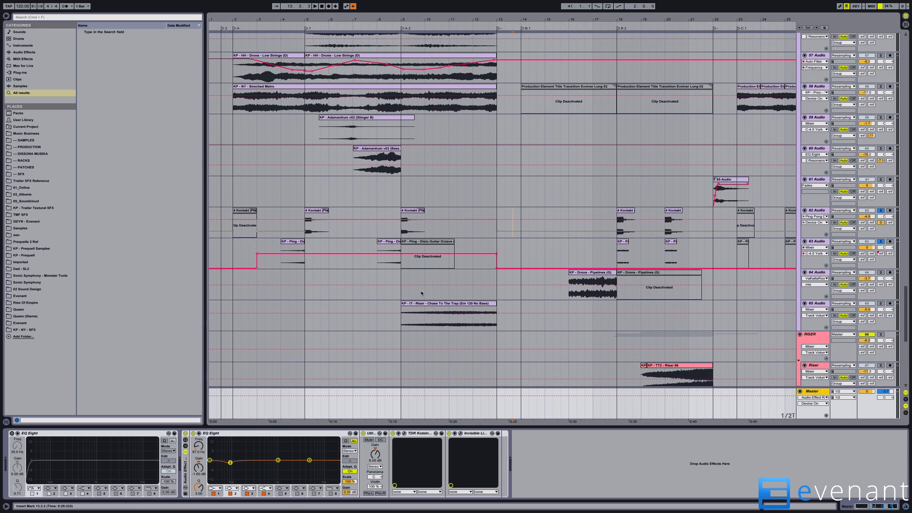
click(804, 323)
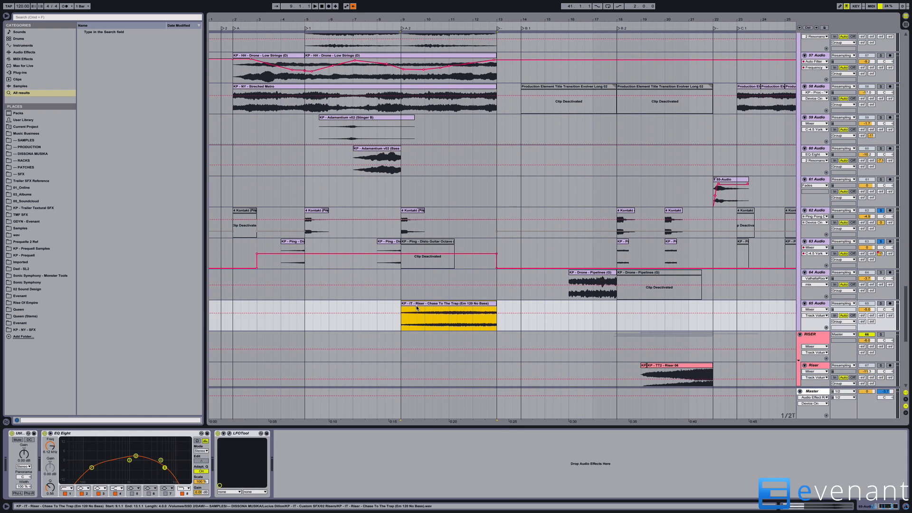
click(880, 303)
key(space)
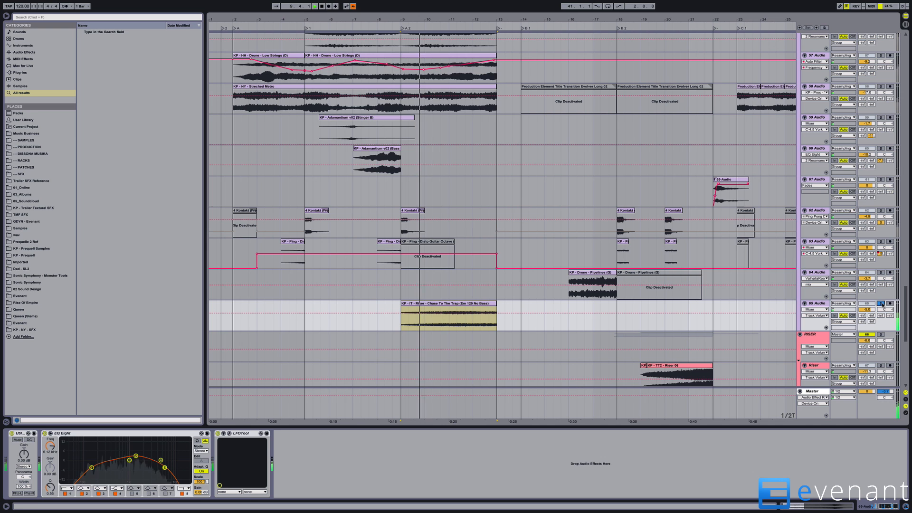
drag(428, 32, 432, 103)
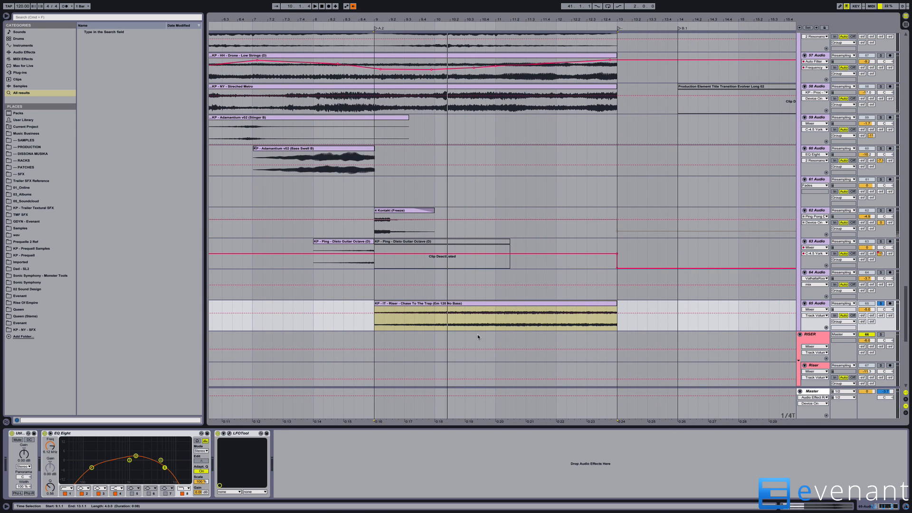
key(space)
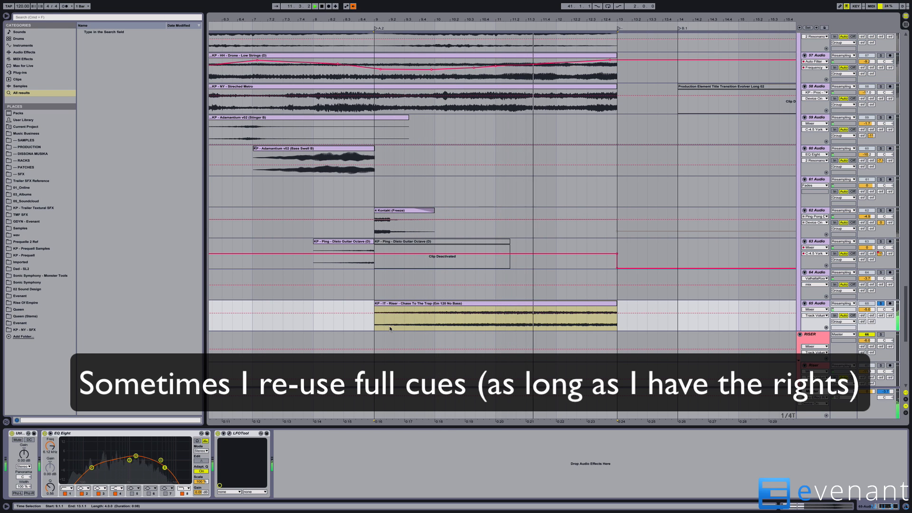
- Open the LFOTool on the Chase To The Trap riser's track, inspect its volume curve and switch the effect on
key(minus)
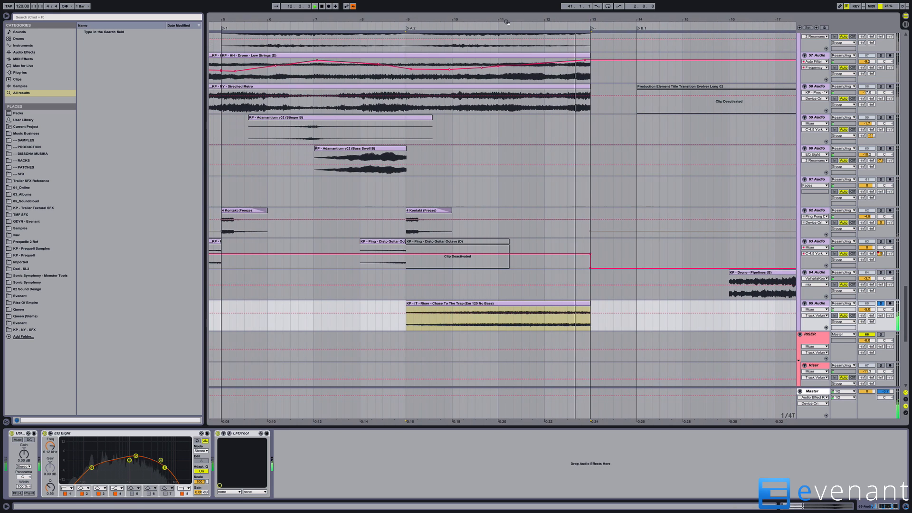
key(space)
click(229, 433)
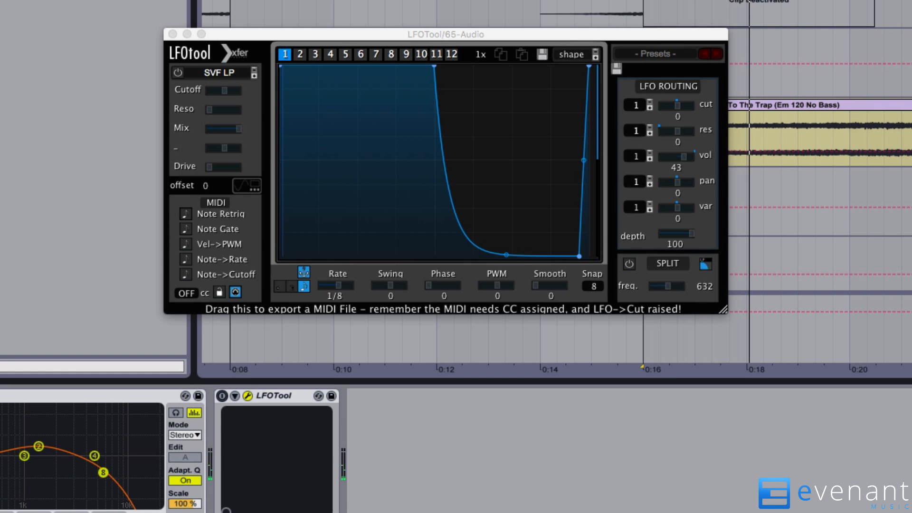
click(221, 396)
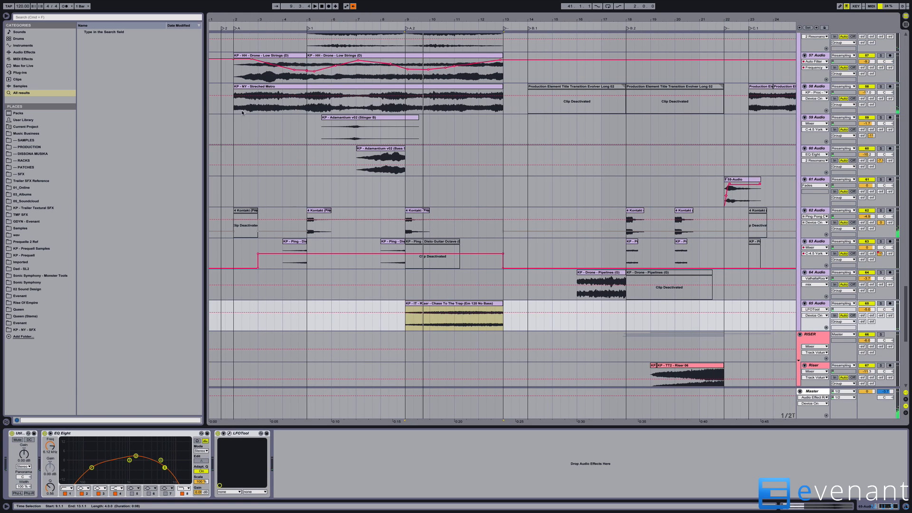
- Play all tracks from just before the A.2 marker and select the first "KP - IN - Drone - Morgue (C)" clip on the Pulse track
click(389, 325)
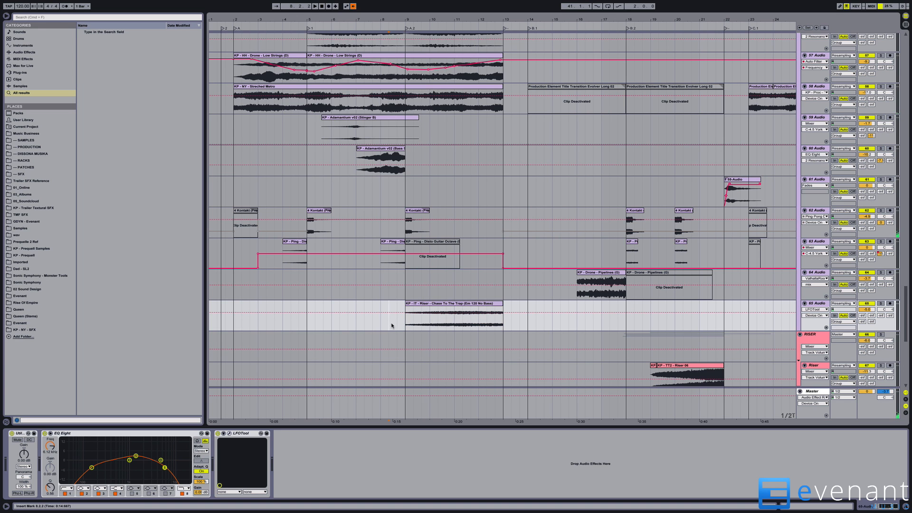
key(space)
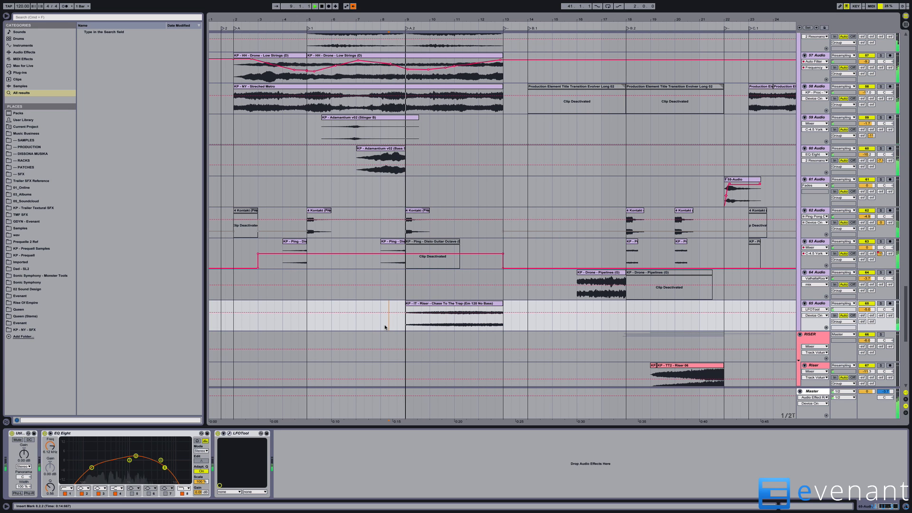
scroll(384, 327, down, 10)
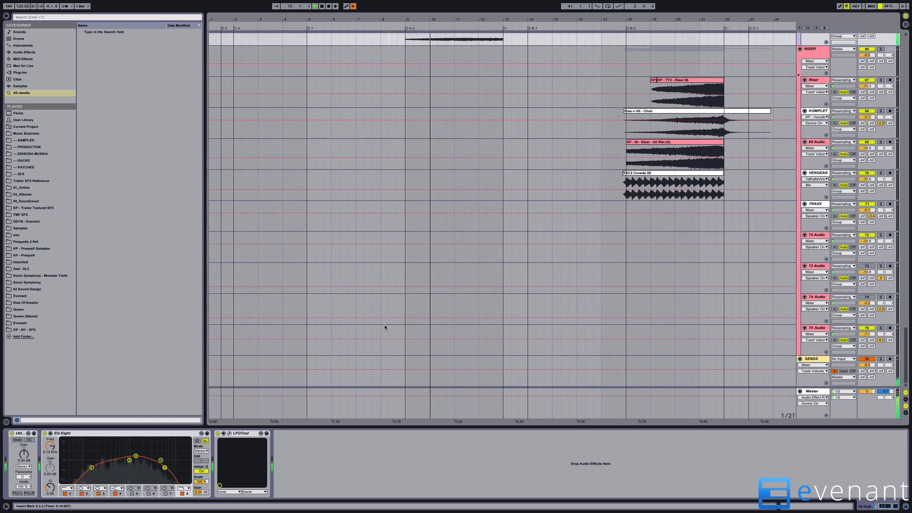
scroll(384, 325, up, 20)
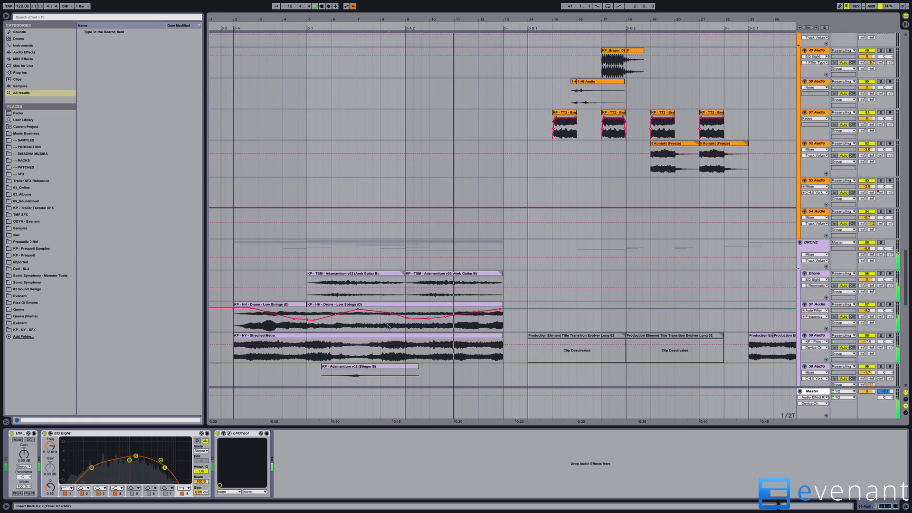
scroll(387, 324, up, 4)
click(326, 246)
key(space)
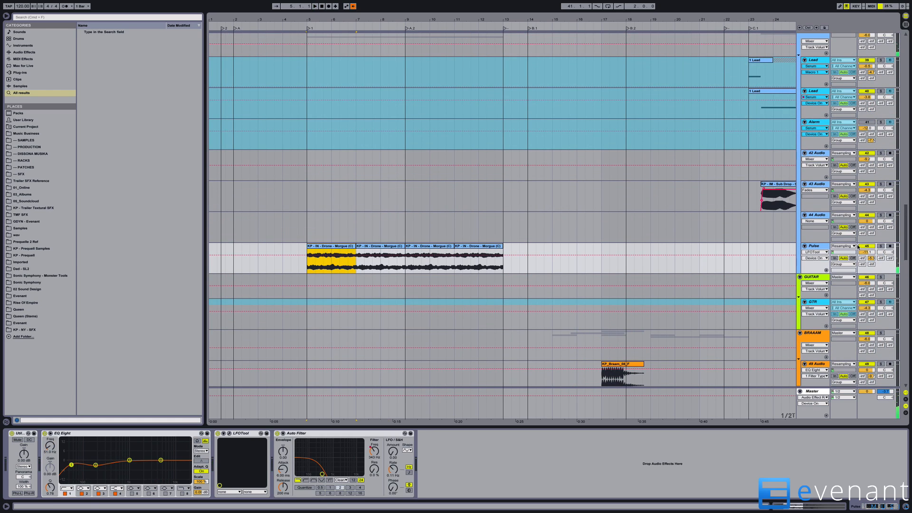
- Play the Pulse track in solo and compare the drone with its LFOTool switched off and on
click(880, 240)
click(880, 246)
key(space)
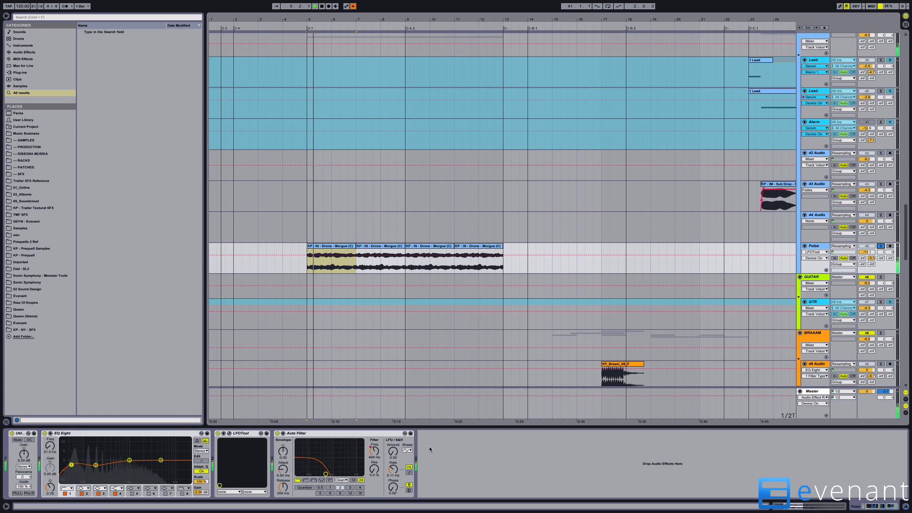
click(217, 433)
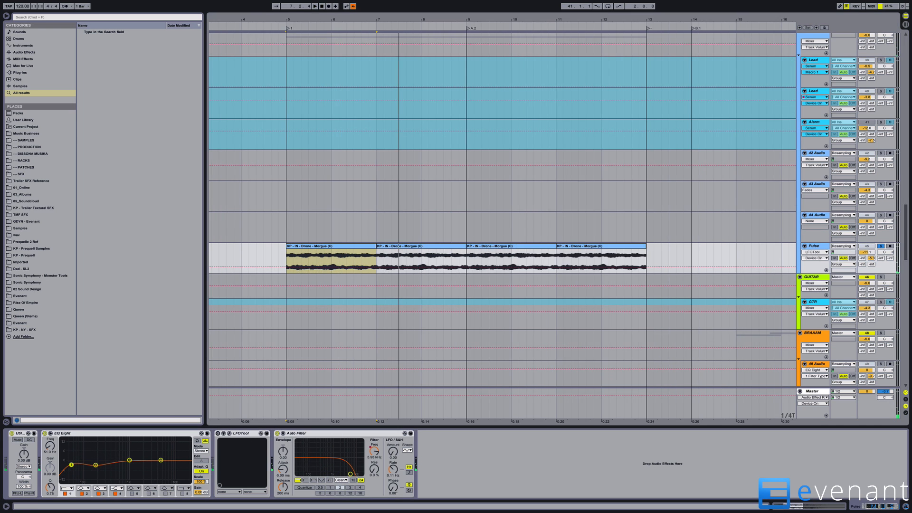
drag(299, 20, 310, 51)
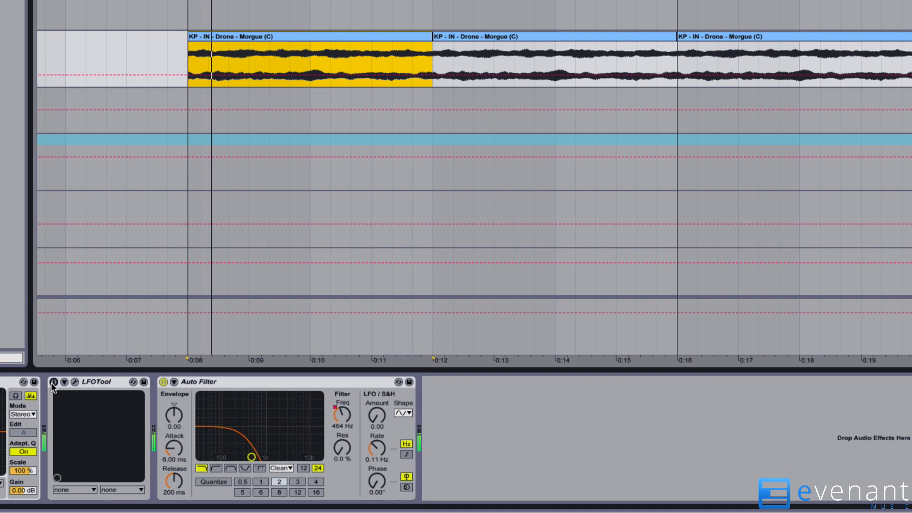
click(217, 434)
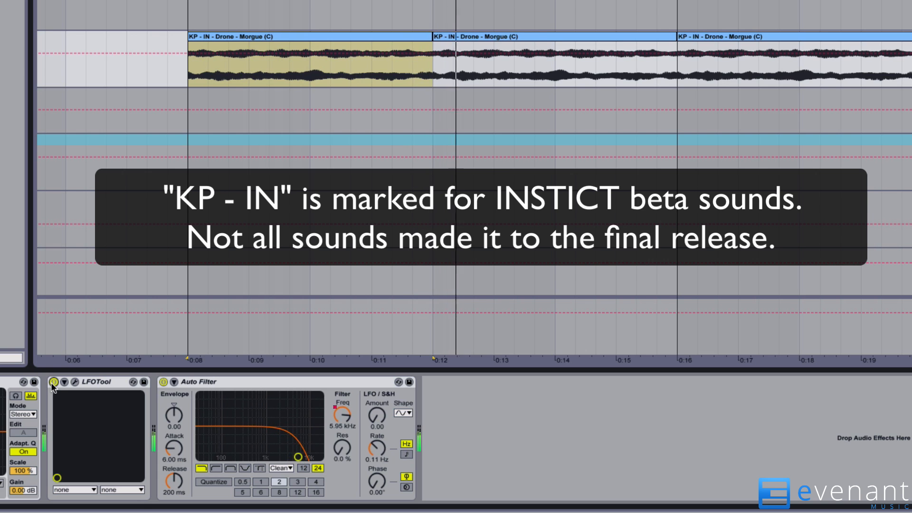
- Go to the HITS group and audition the first "AVA - Instinct - Sub Hit - Imperial" clip on the 4 Audio track
key(minus)
key(minus)
key(minus)
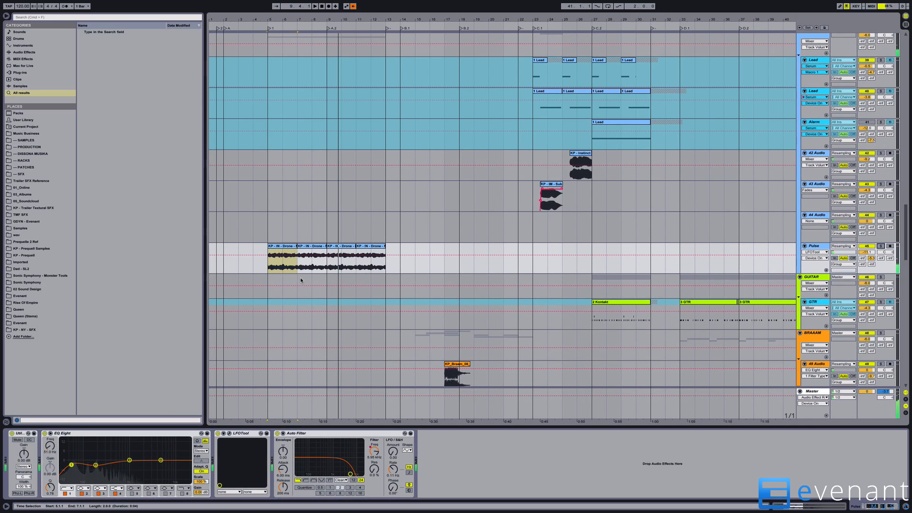
scroll(241, 128, up, 4)
scroll(320, 296, down, 4)
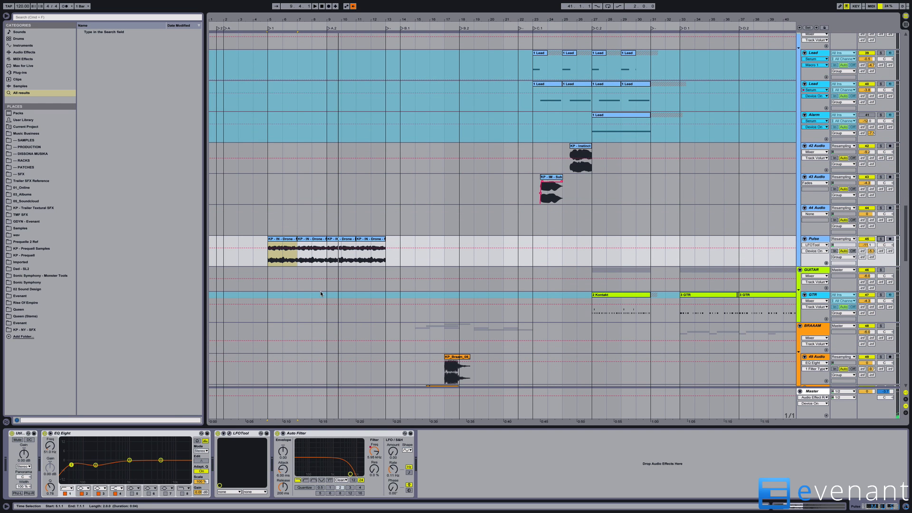
scroll(316, 291, up, 6)
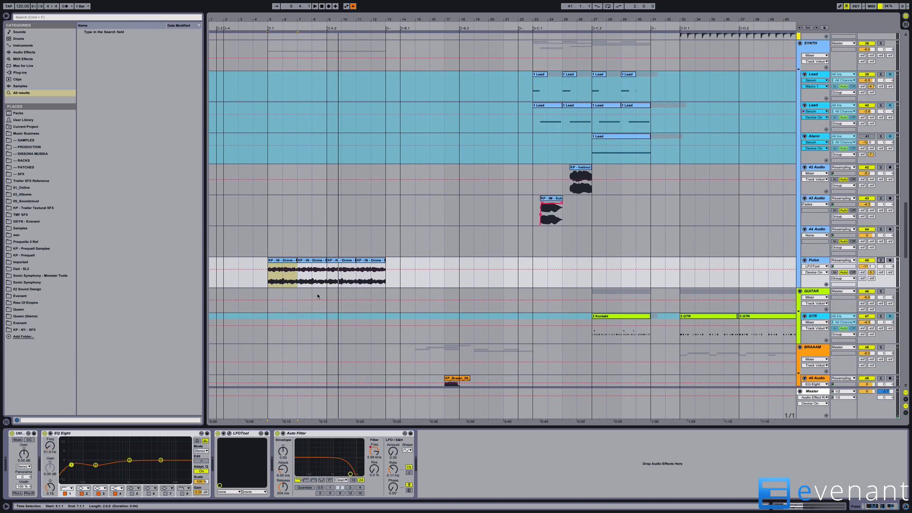
scroll(318, 296, up, 20)
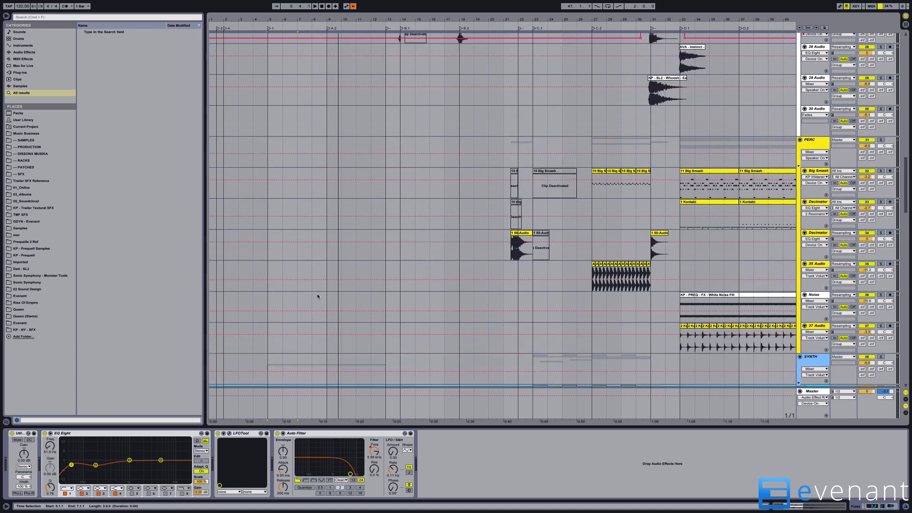
scroll(318, 296, up, 12)
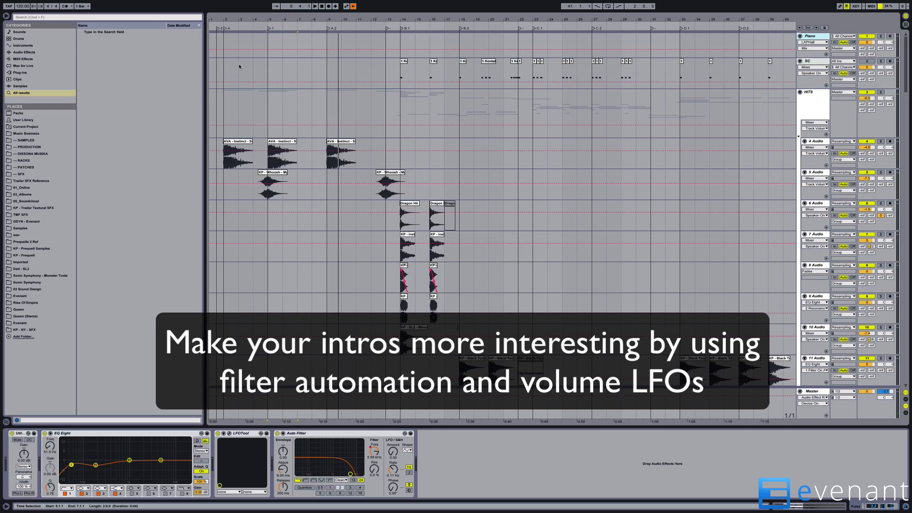
drag(229, 22, 266, 113)
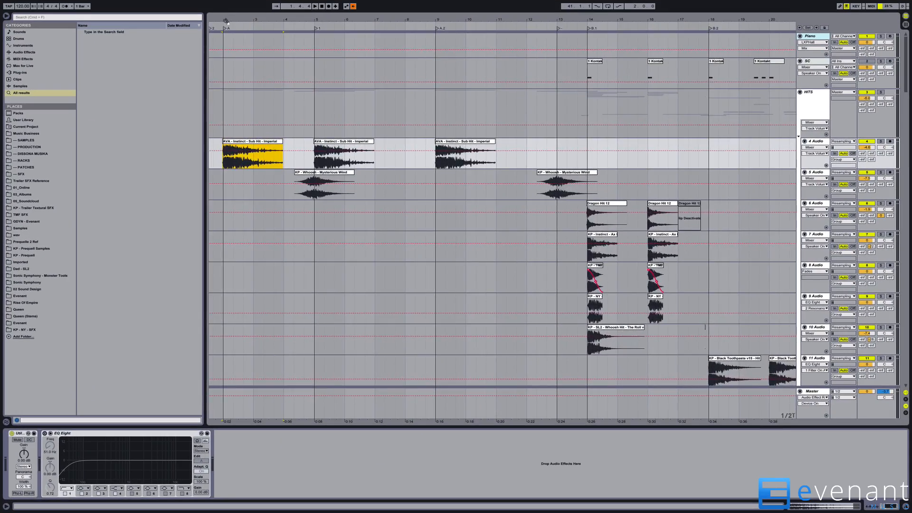
drag(340, 21, 340, 39)
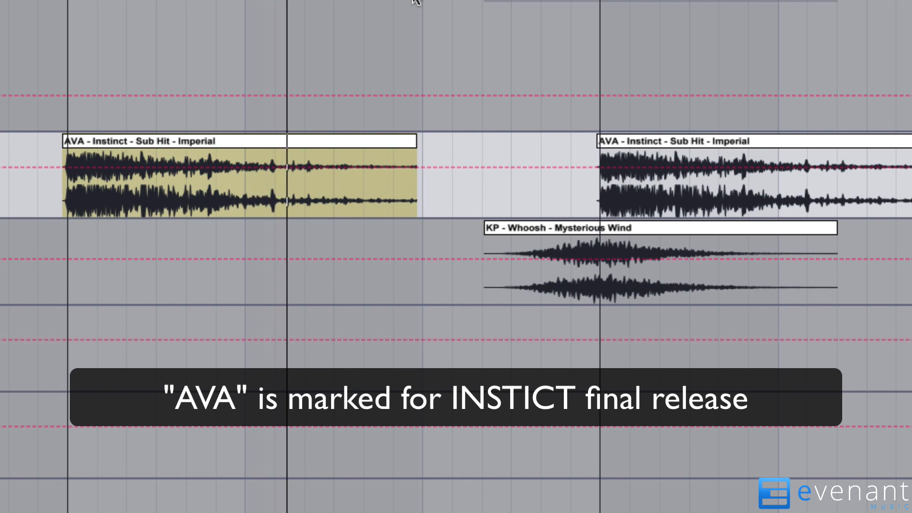
- Select the first "KP - Whoosh - Mysterious Wind" clip and play it from just before its loudest part
click(758, 247)
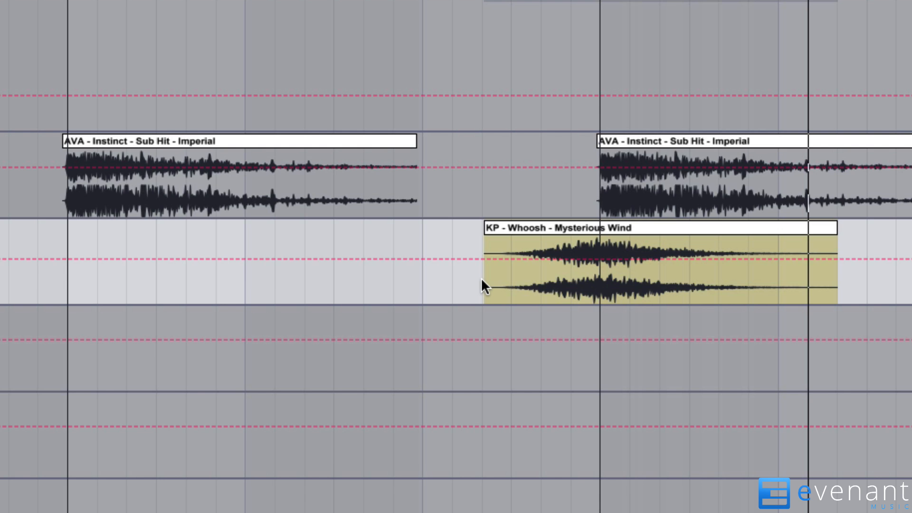
click(501, 237)
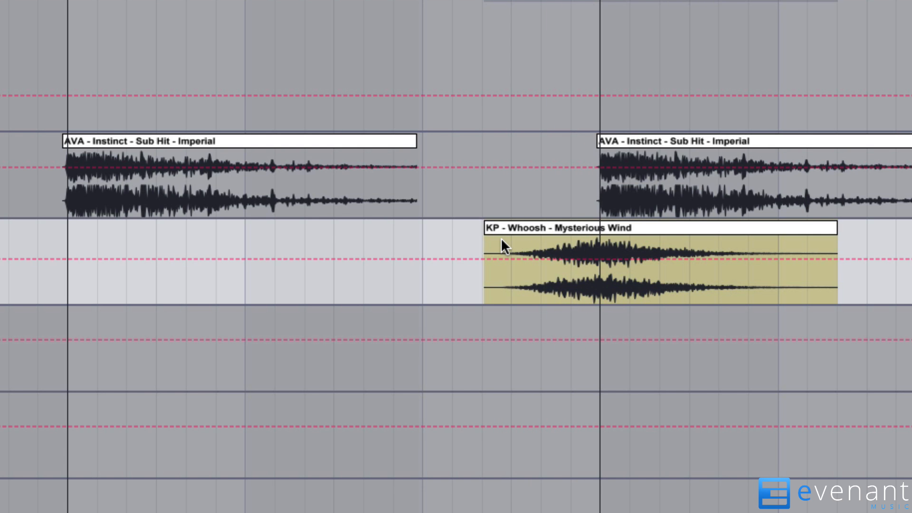
click(570, 285)
key(space)
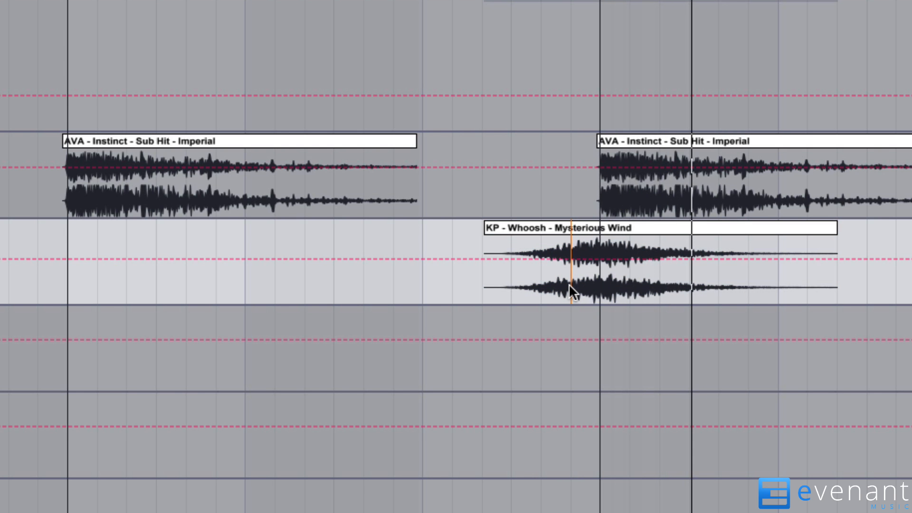
key(space)
- Select the second "AVA - Instinct - Sub Hit - Imperial" clip, at bar 5, and audition it
click(620, 144)
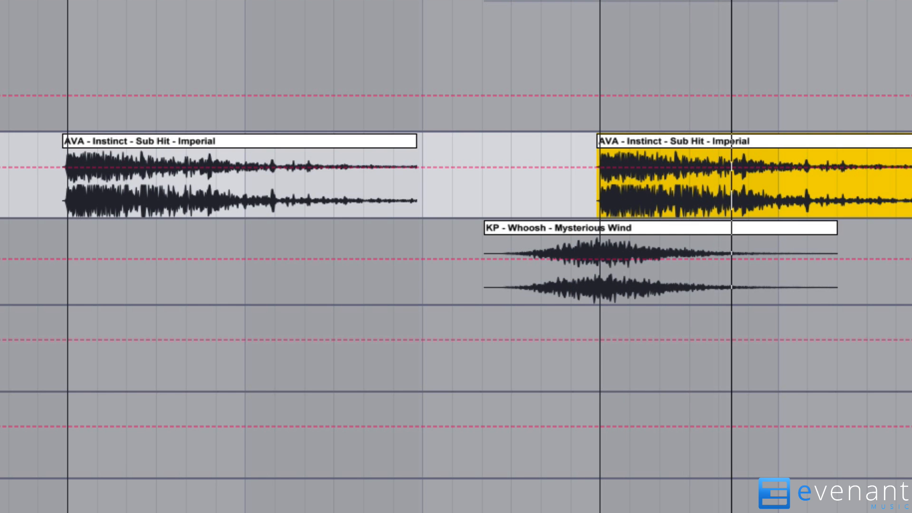
key(space)
scroll(802, 97, right, 10)
key(space)
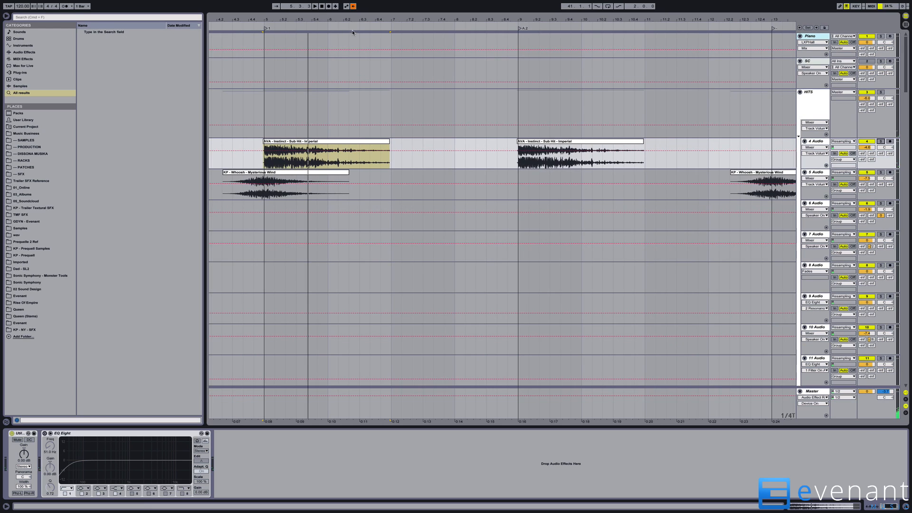
- Play the arrangement from just before the second sub hit and look over the layered hits from the B.1 marker onward
scroll(419, 129, left, 4)
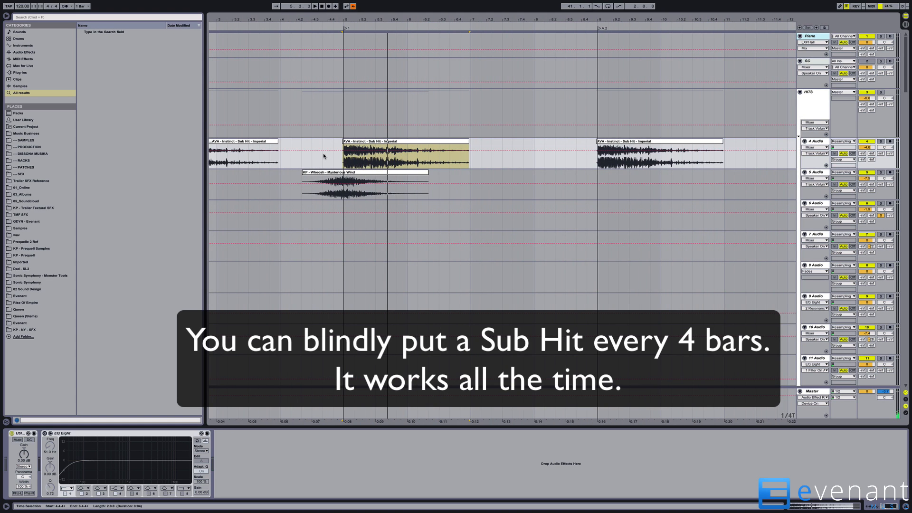
click(330, 160)
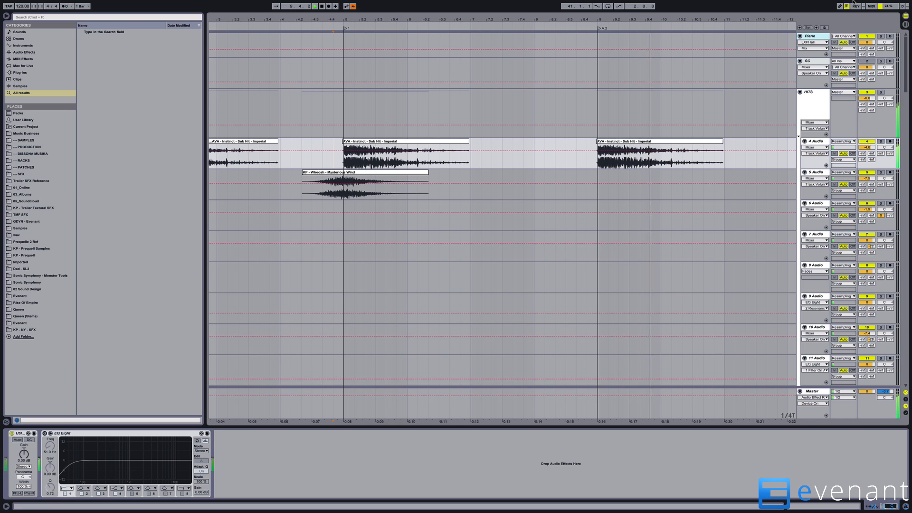
drag(534, 20, 534, 7)
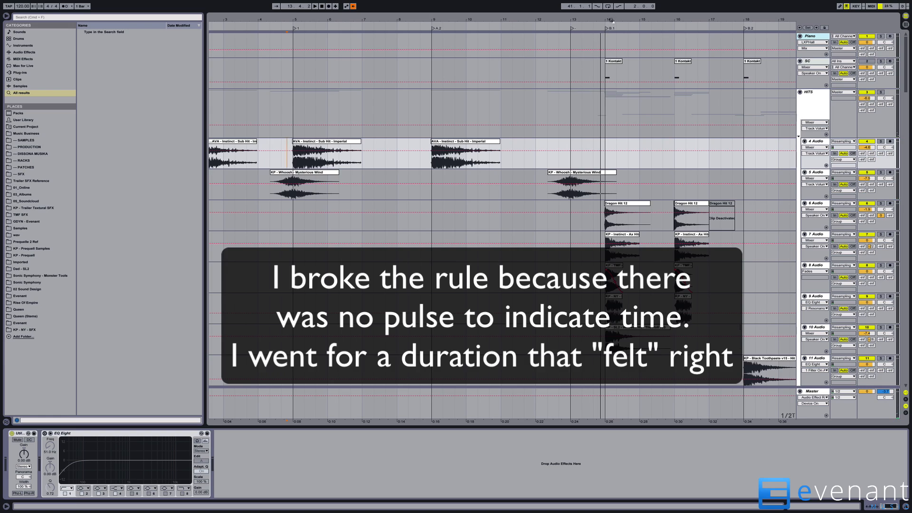
scroll(612, 21, right, 10)
scroll(402, 35, down, 5)
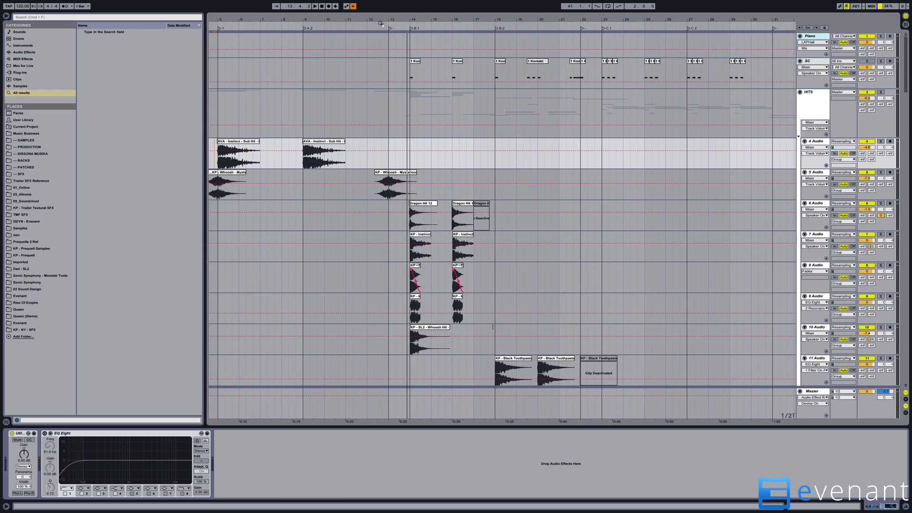